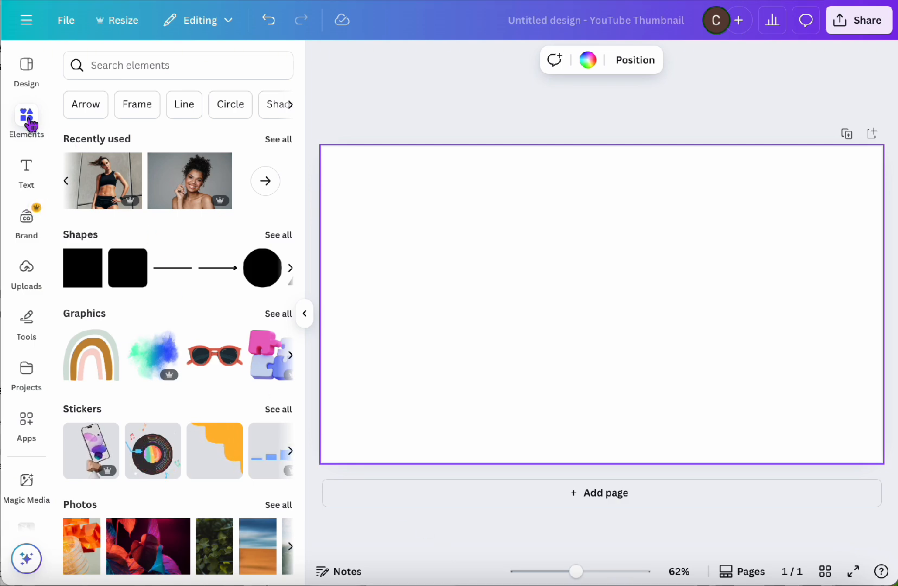
Search the elements for "Fitness portrait" and show all the matching photos
click(125, 65)
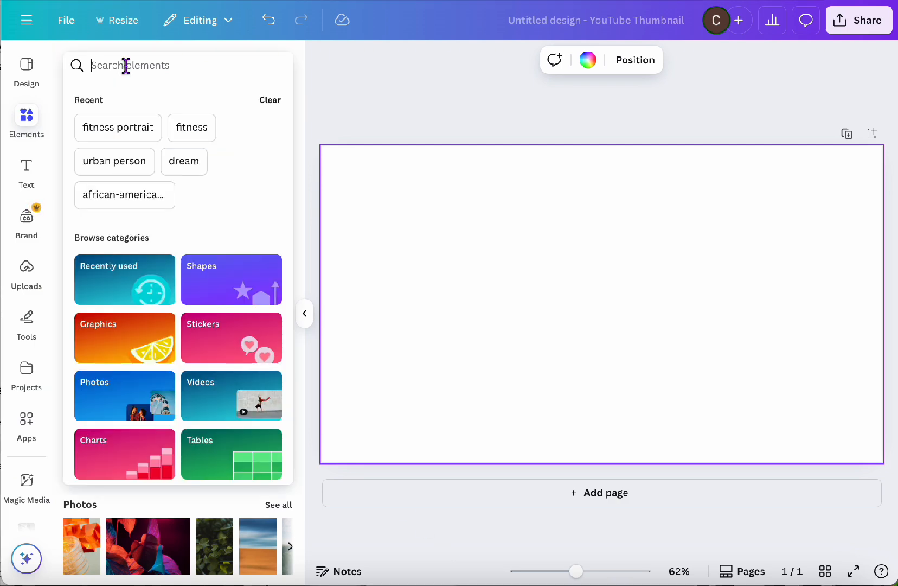
text(Fitness)
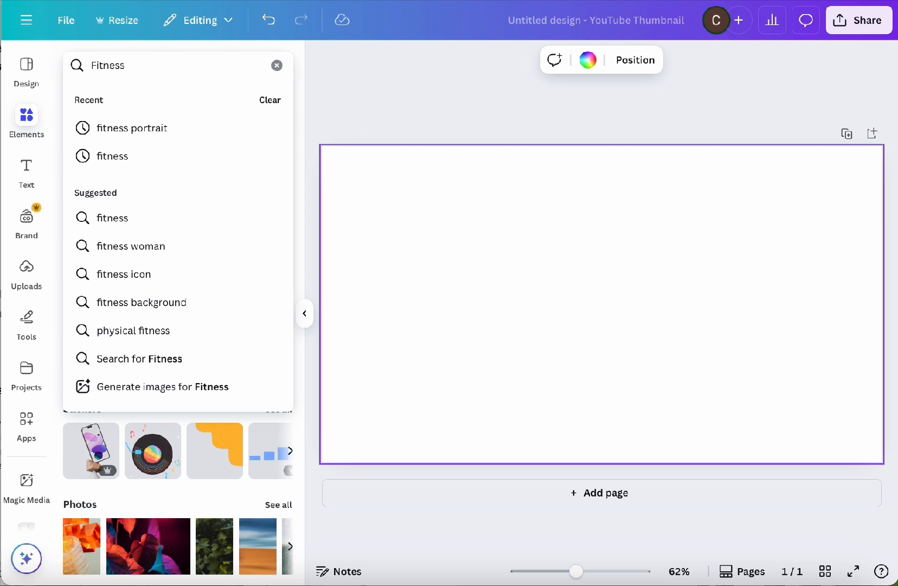
text( portrait)
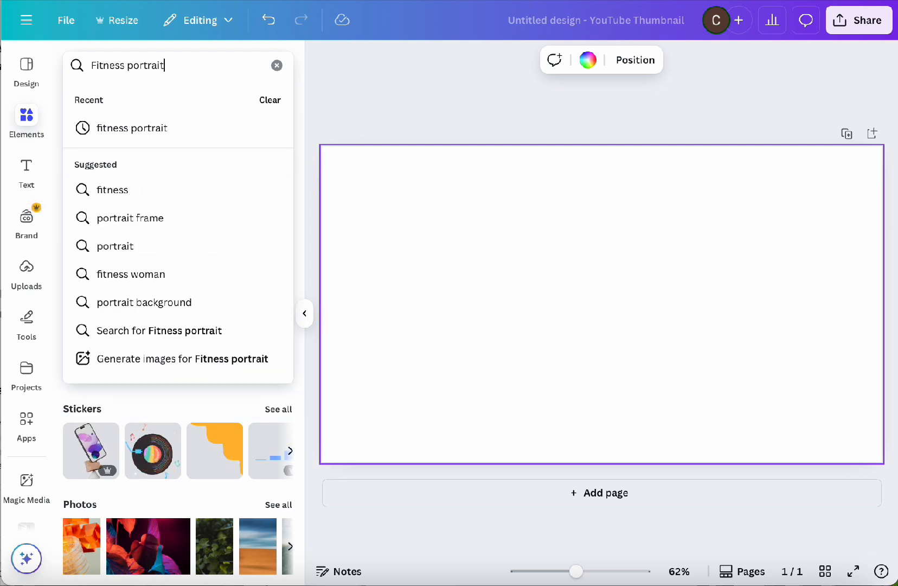
key(Return)
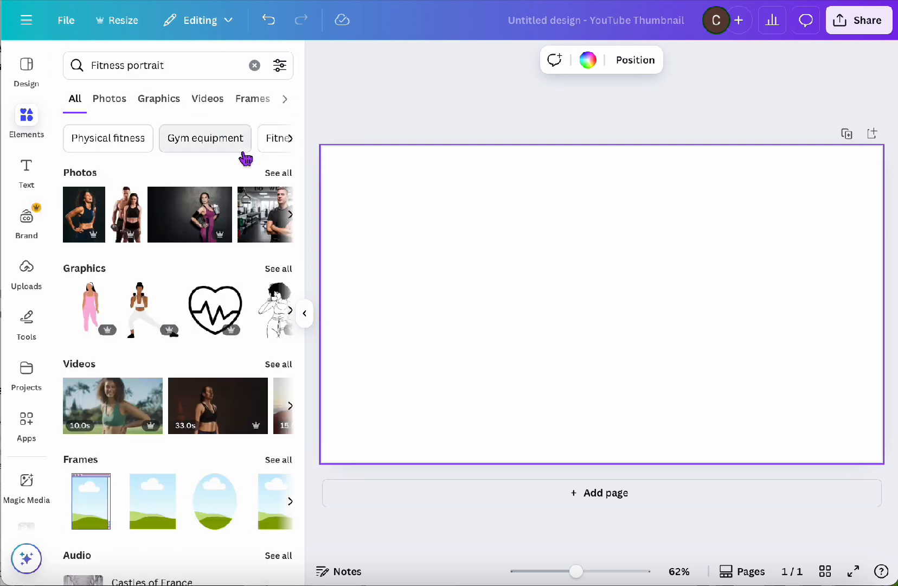
click(278, 172)
Fill the whole page with the black-and-white photo of a woman holding a dumbbell in front of her face
scroll(233, 313, down, 2)
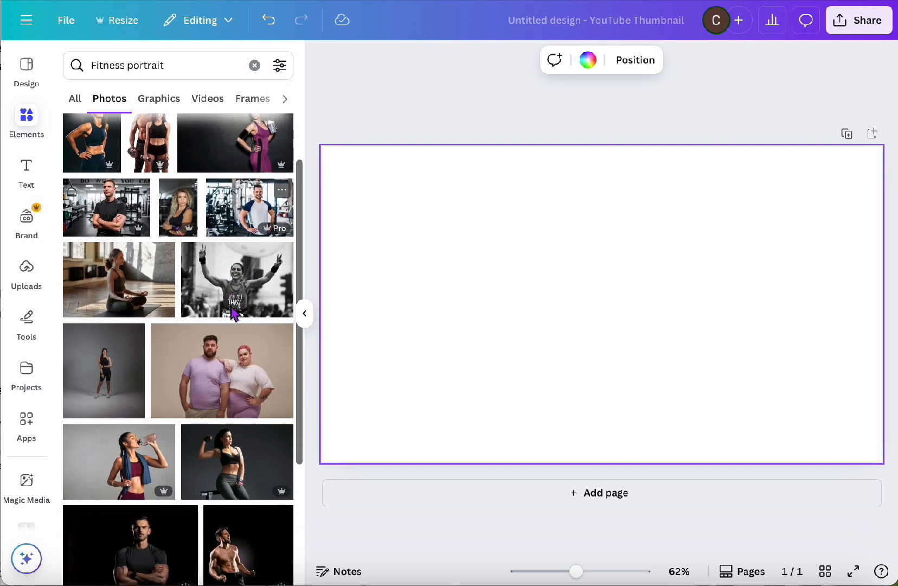
scroll(233, 313, down, 5)
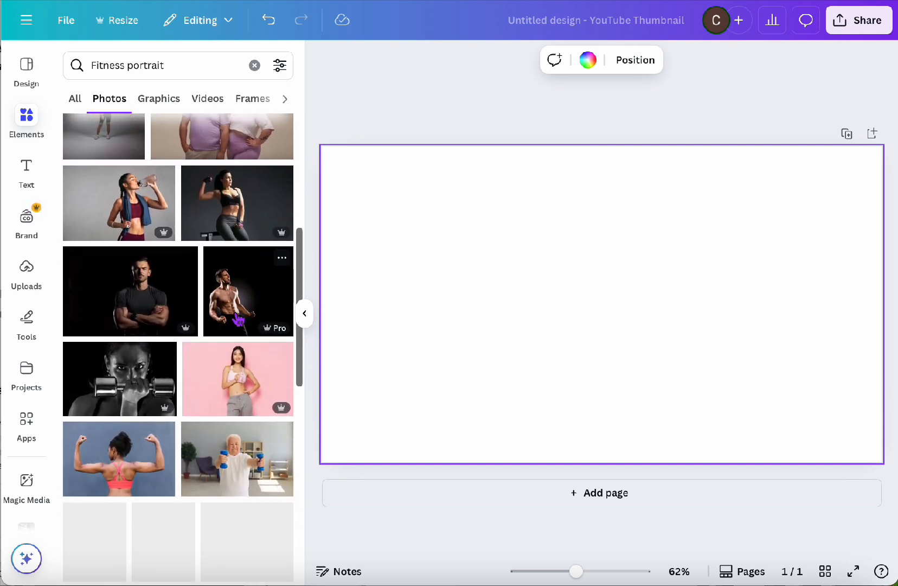
scroll(236, 319, down, 1)
drag(111, 352, 334, 338)
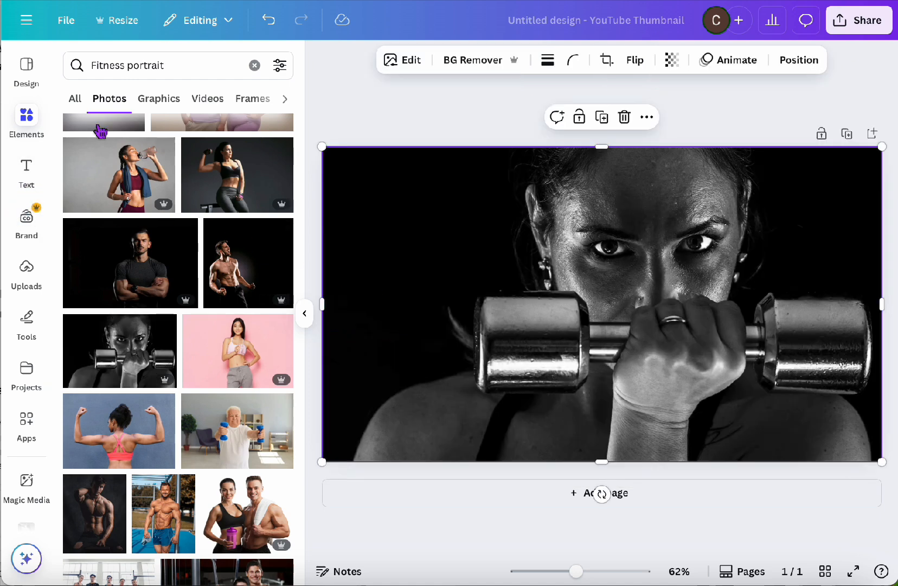
Browse all frame elements and search within them for the letter "B"
click(255, 66)
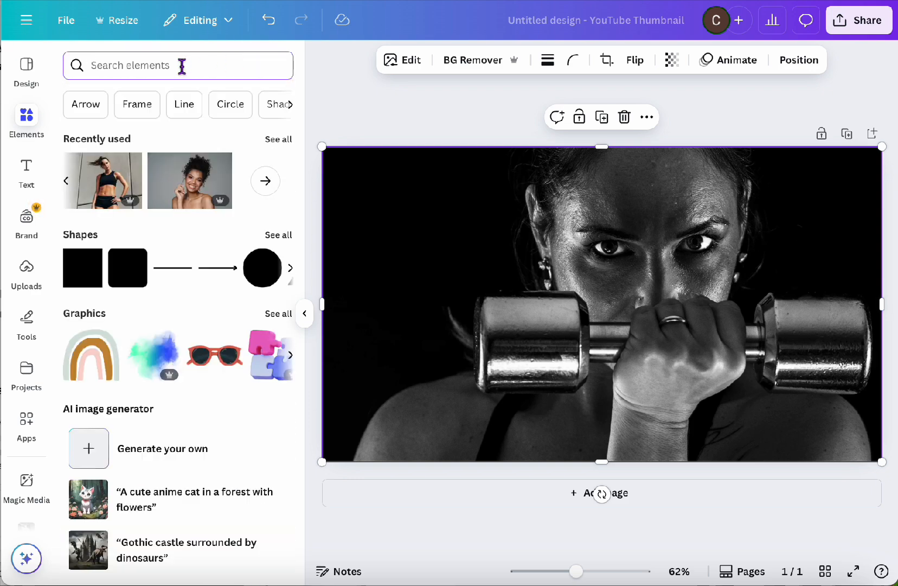
click(138, 103)
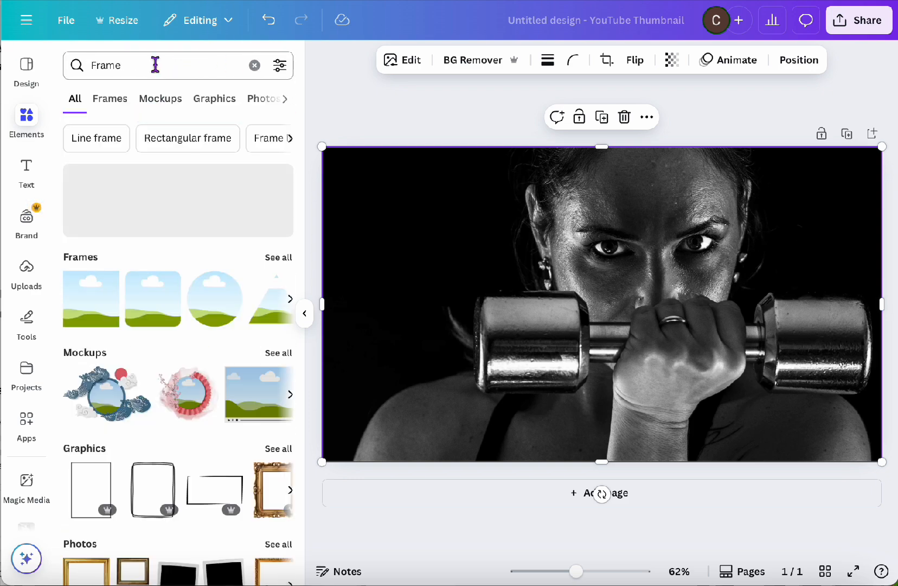
click(278, 256)
drag(164, 64, 66, 65)
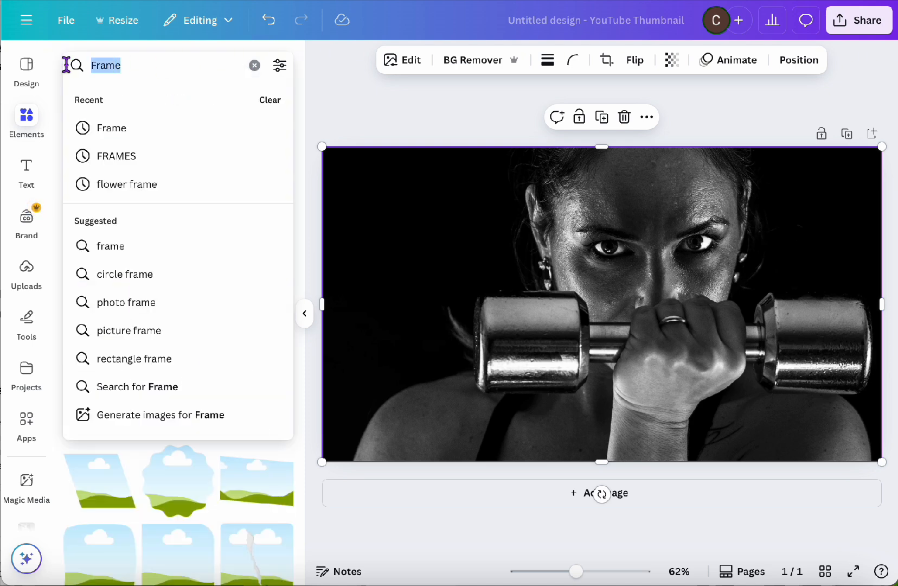
text(B)
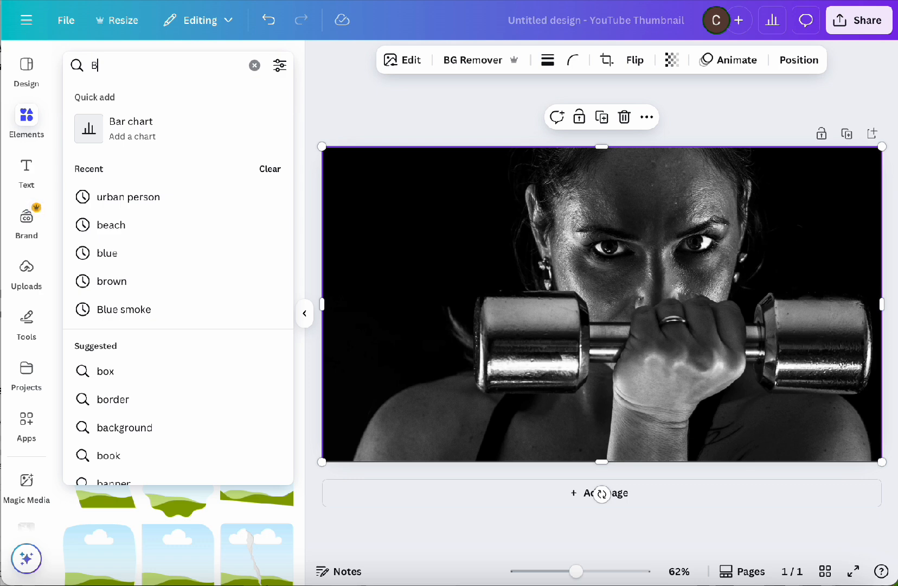
text(e)
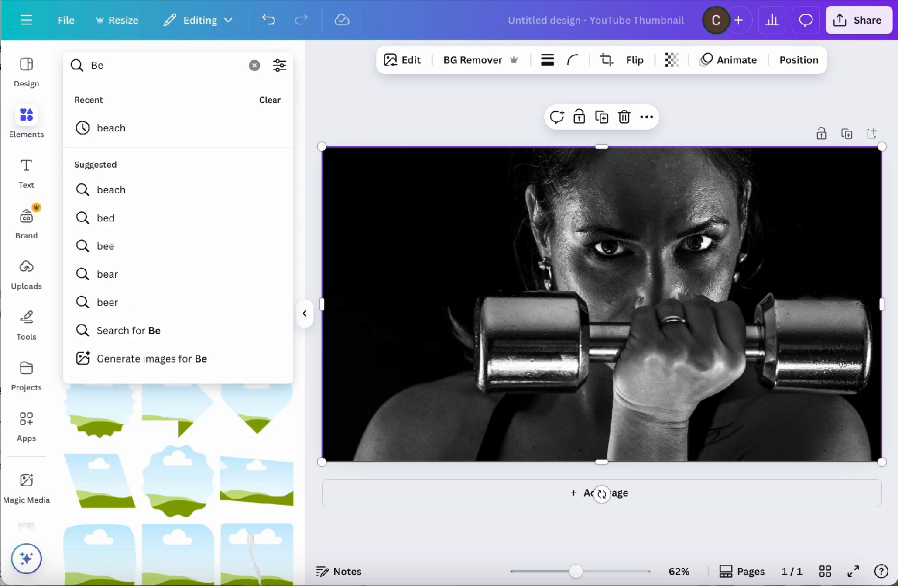
key(BackSpace)
key(Return)
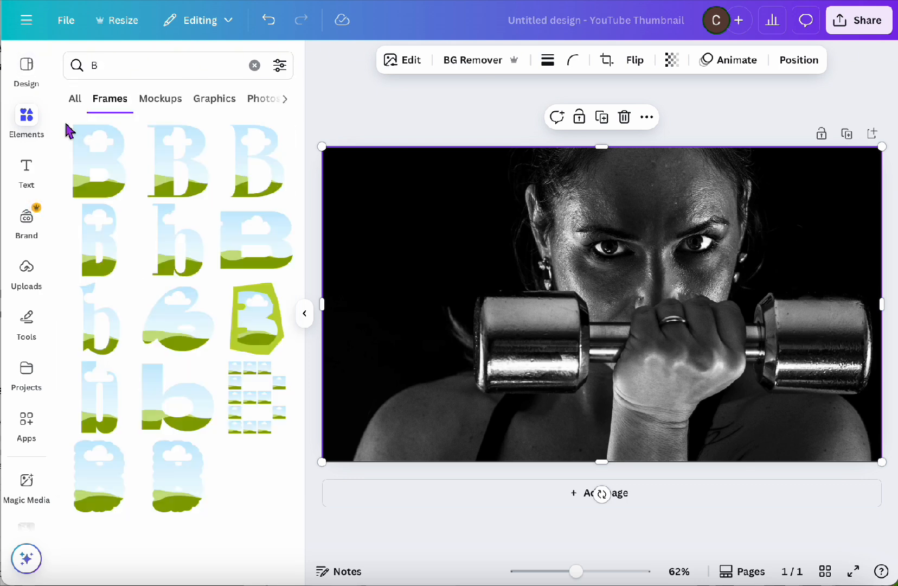
Add the bold sans-serif B frame, shrink it to about half size and place it in the photo's upper middle, just left of centre
click(124, 166)
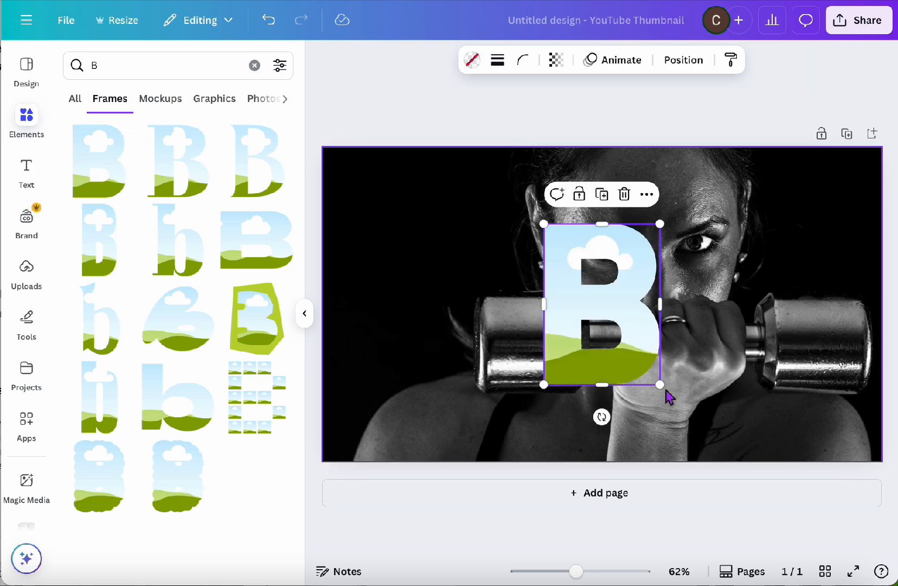
drag(659, 385, 593, 331)
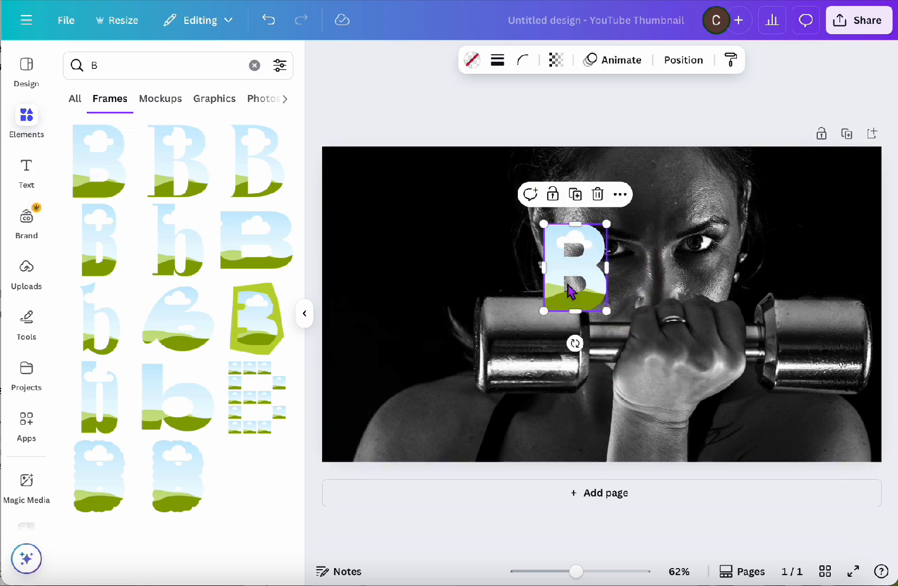
drag(567, 282, 560, 235)
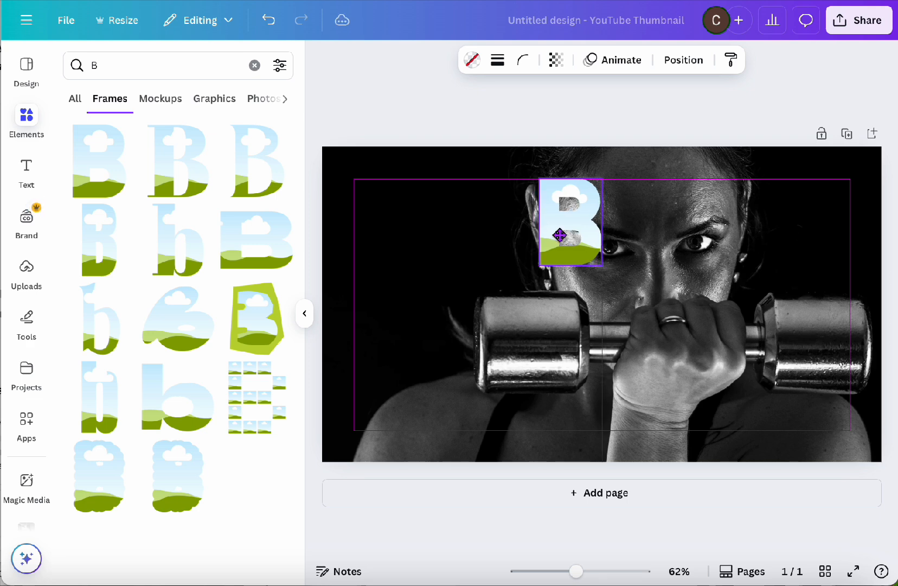
drag(560, 233, 548, 242)
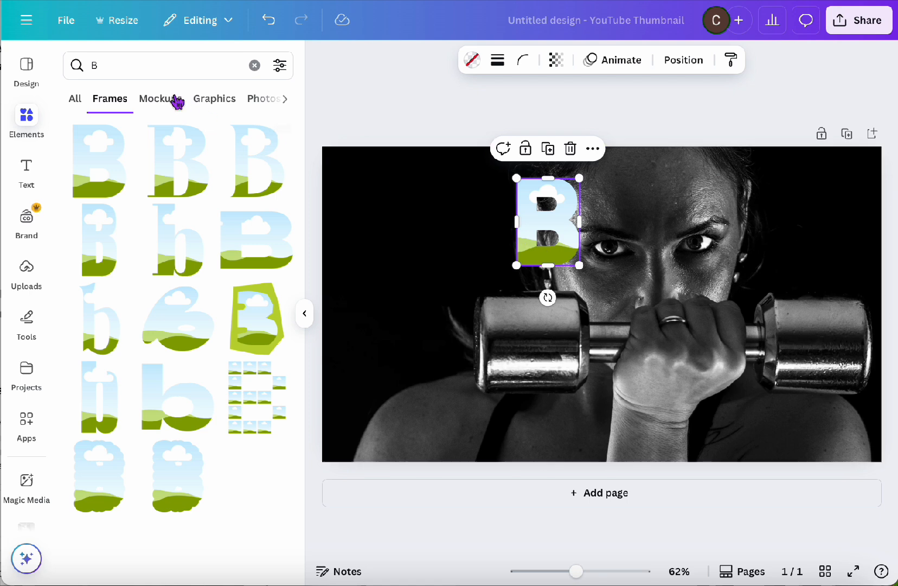
Search the elements for "E" and add the bold sans-serif E frame to the page
click(253, 66)
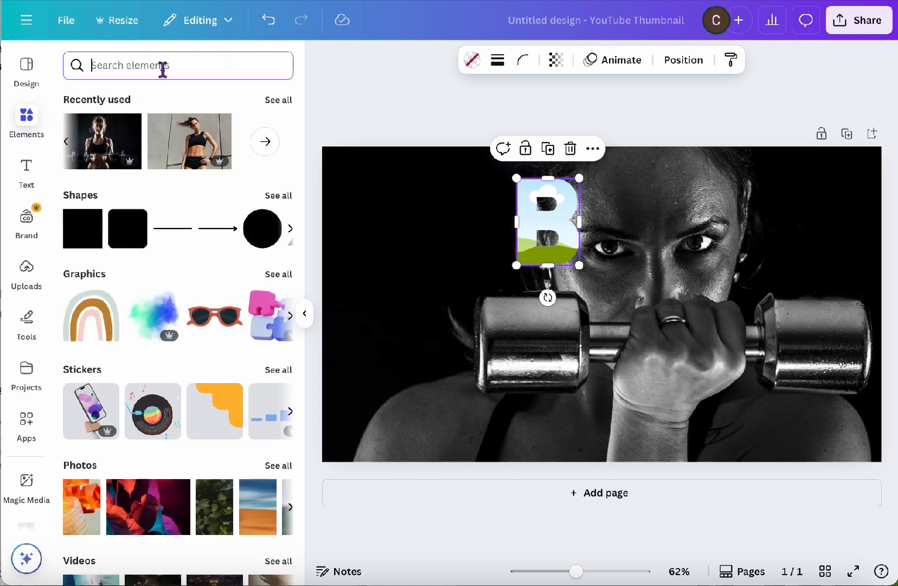
text(E)
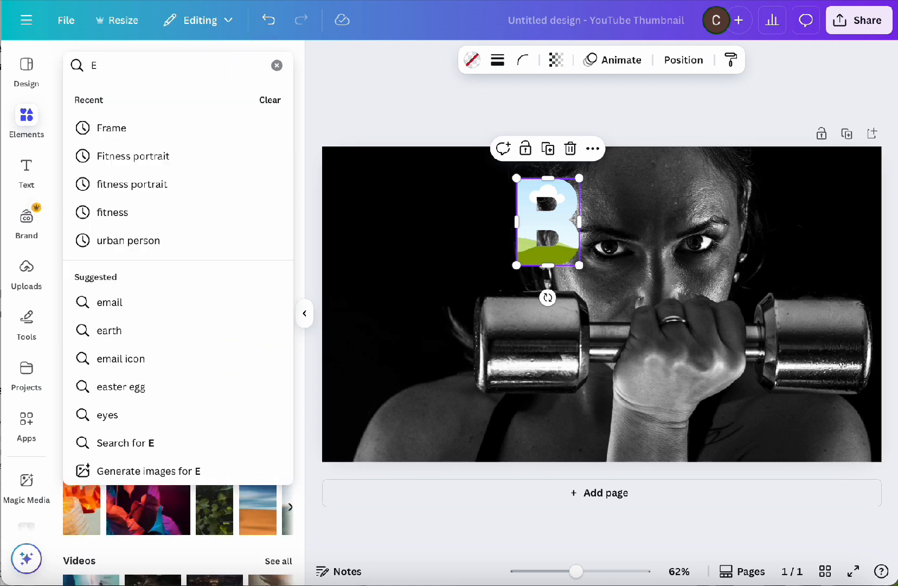
key(Return)
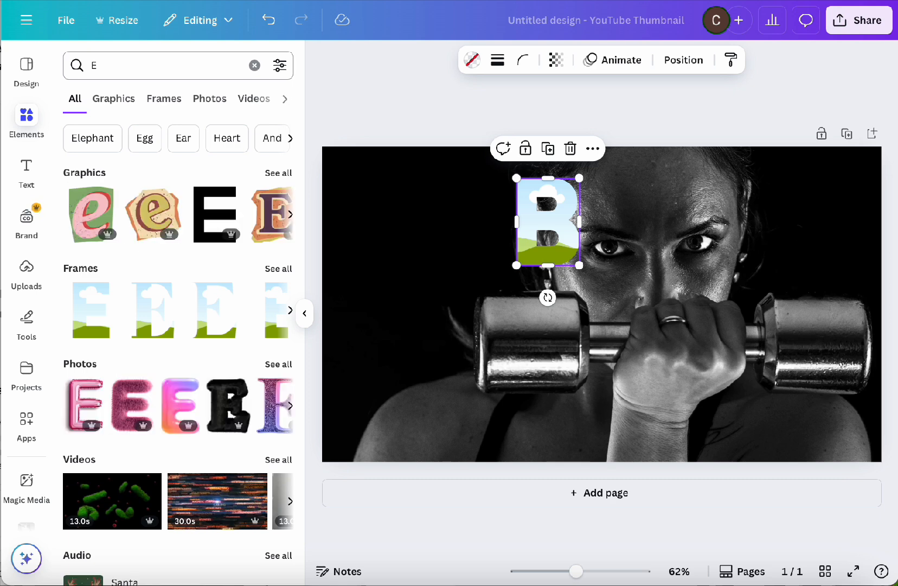
click(94, 308)
Place the E frame just right of the B at the same height, and shift the word BE up slightly
drag(584, 333, 616, 290)
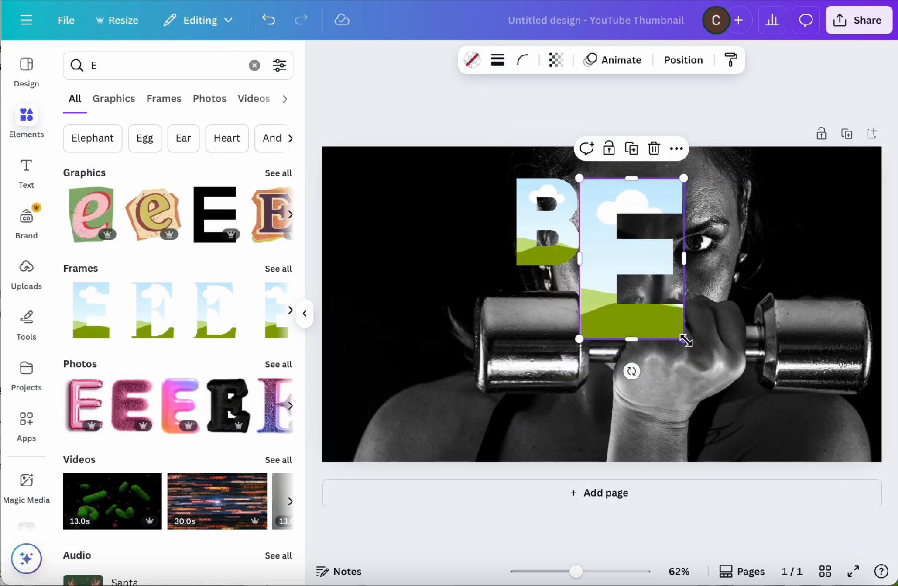
drag(683, 338, 629, 268)
drag(595, 235, 602, 235)
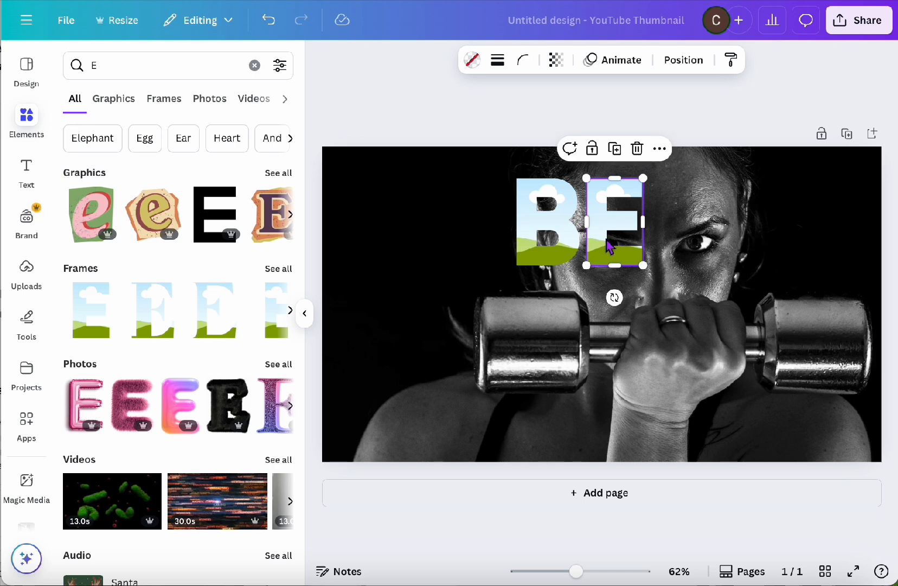
drag(606, 238, 560, 232)
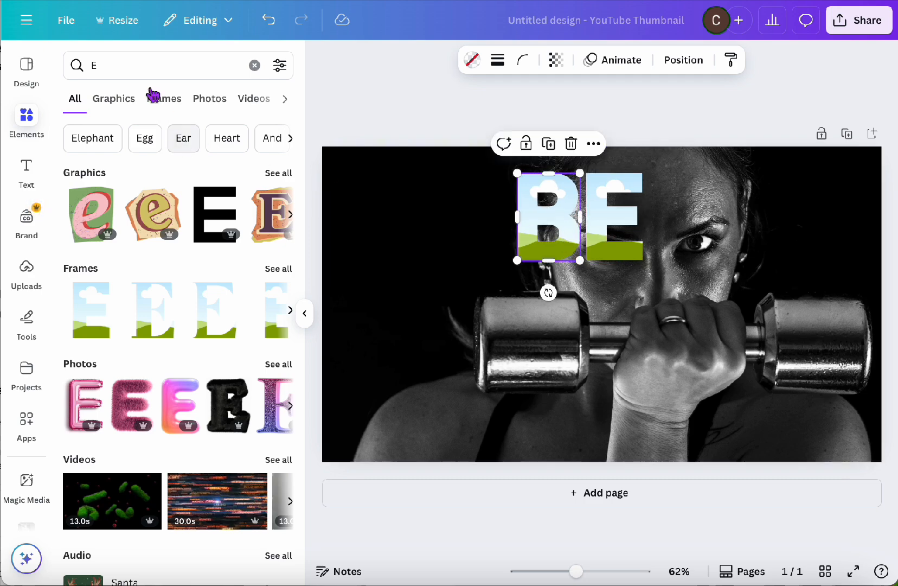
Search for "f", add the bold sans-serif F frame and shrink it to the other letters' height below the B, over the dumbbell's left end
click(152, 65)
key(BackSpace)
text(f)
key(Return)
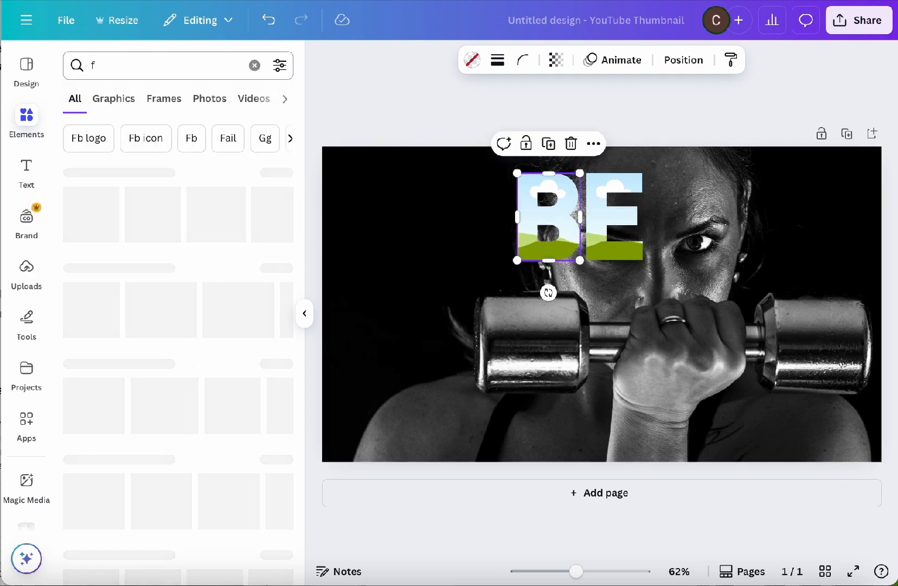
click(92, 333)
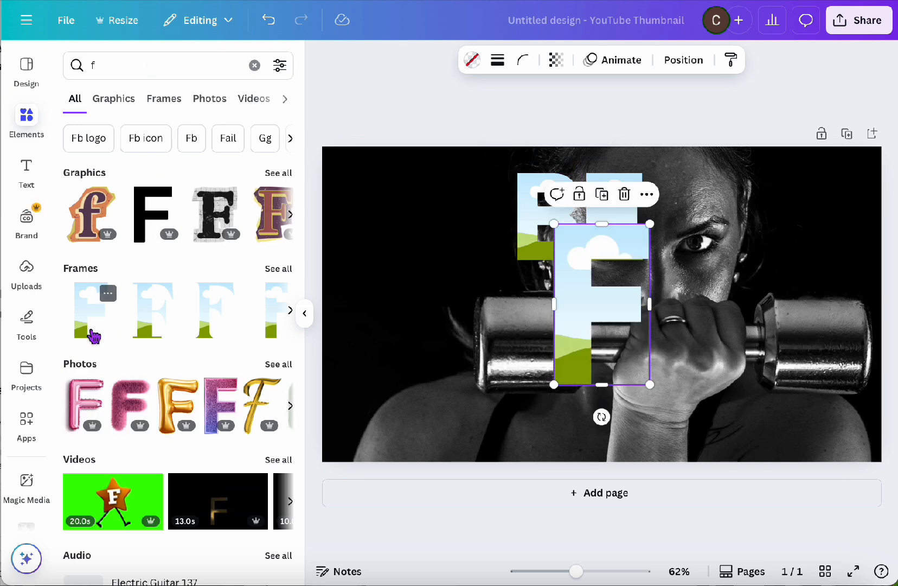
drag(615, 303, 526, 371)
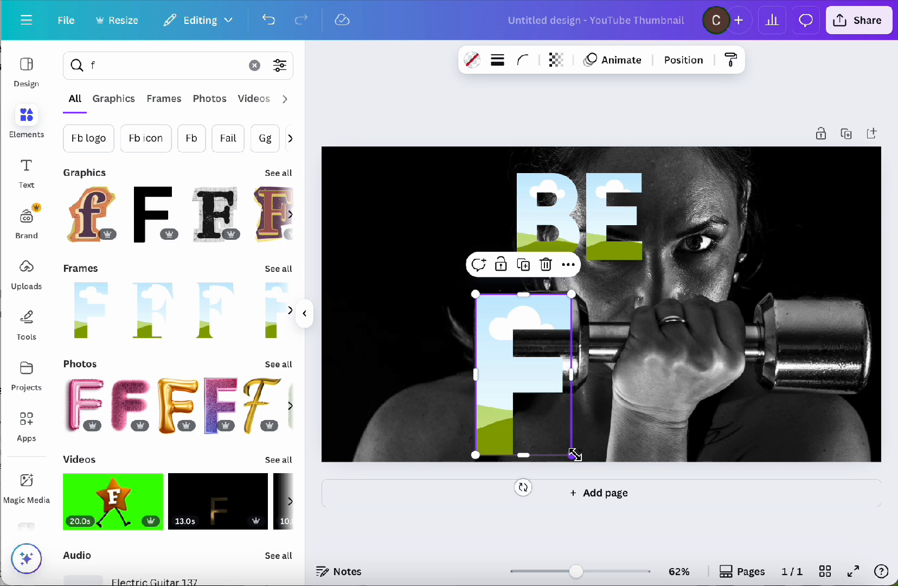
drag(573, 455, 508, 356)
Search for "i", add a plain bar-shaped I frame and scale it to the F's height just right of the F
click(148, 66)
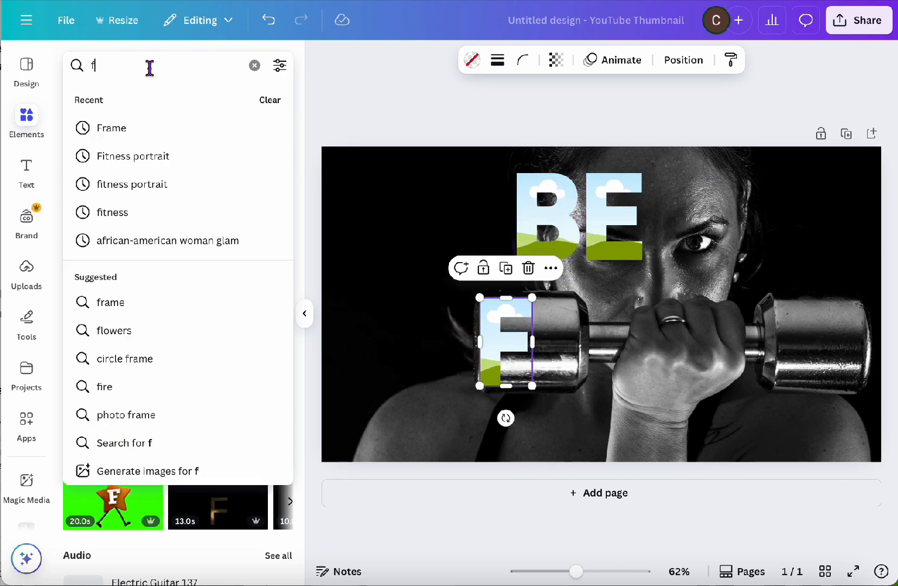
key(BackSpace)
text(i)
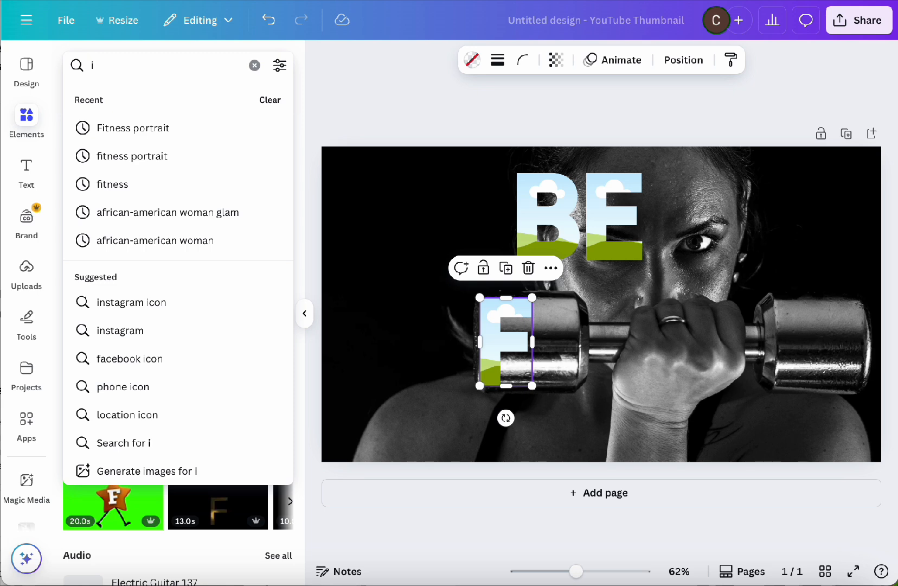
key(Return)
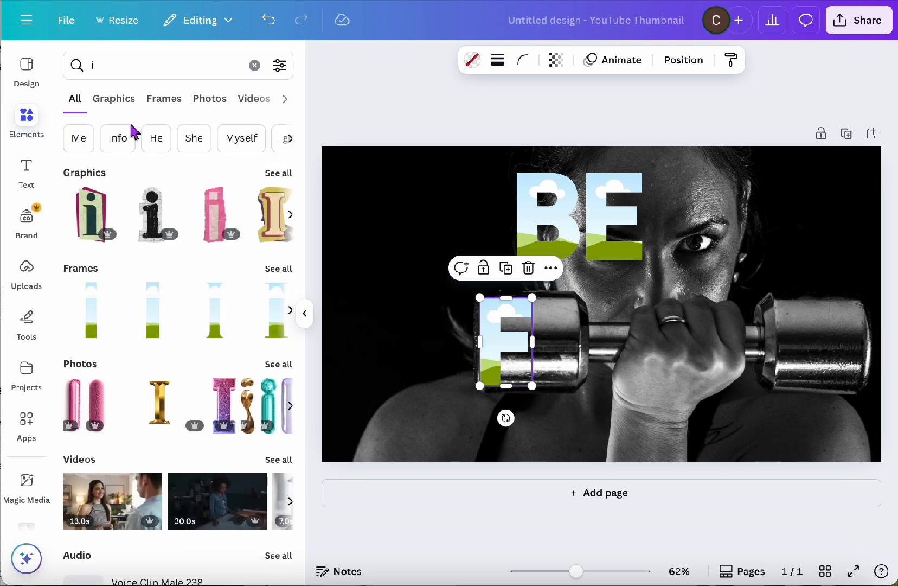
click(168, 331)
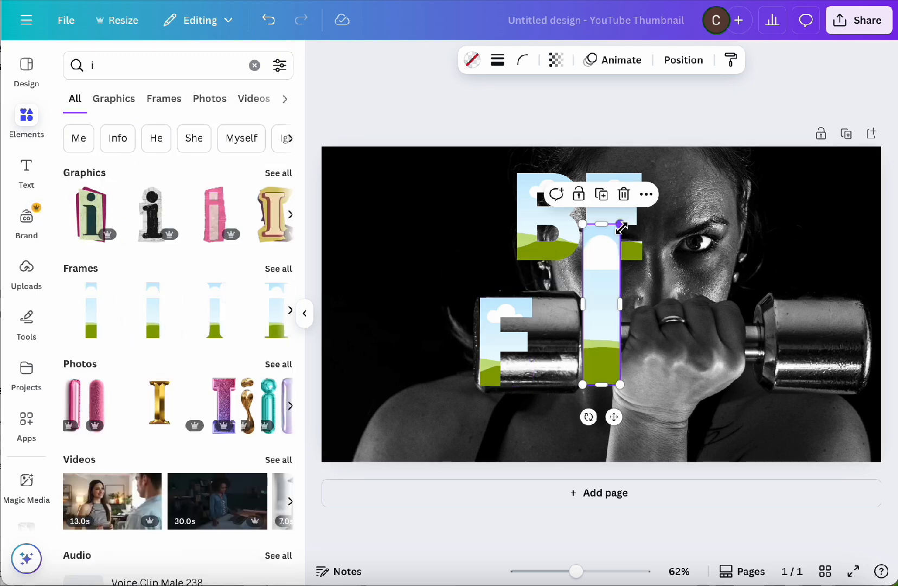
drag(620, 223, 583, 298)
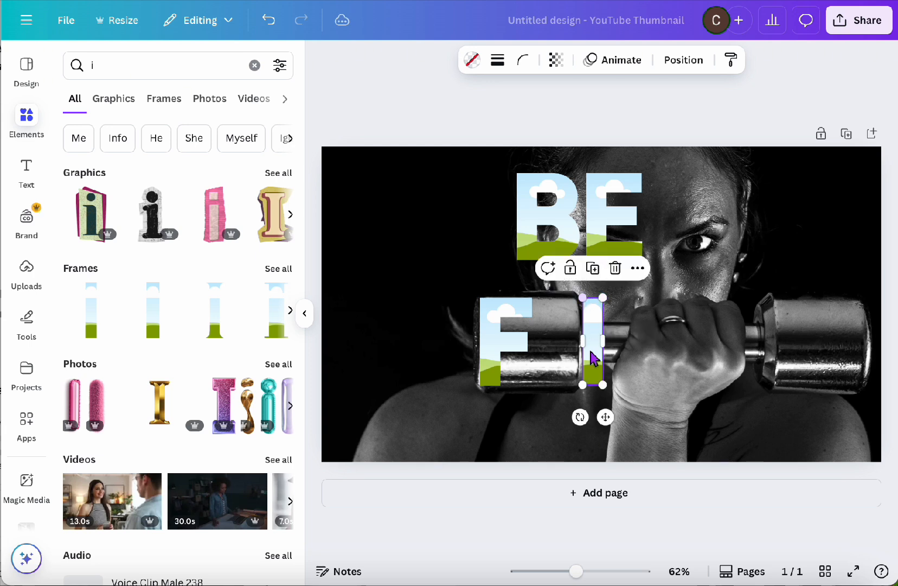
drag(582, 385, 559, 356)
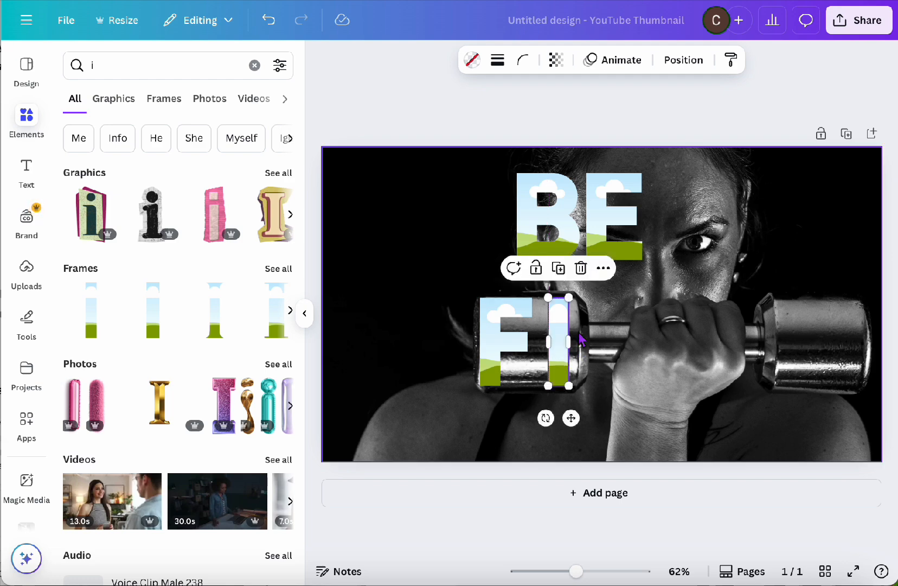
Search the elements for "t" and add the bold sans-serif T frame to the page
click(119, 66)
text(i)
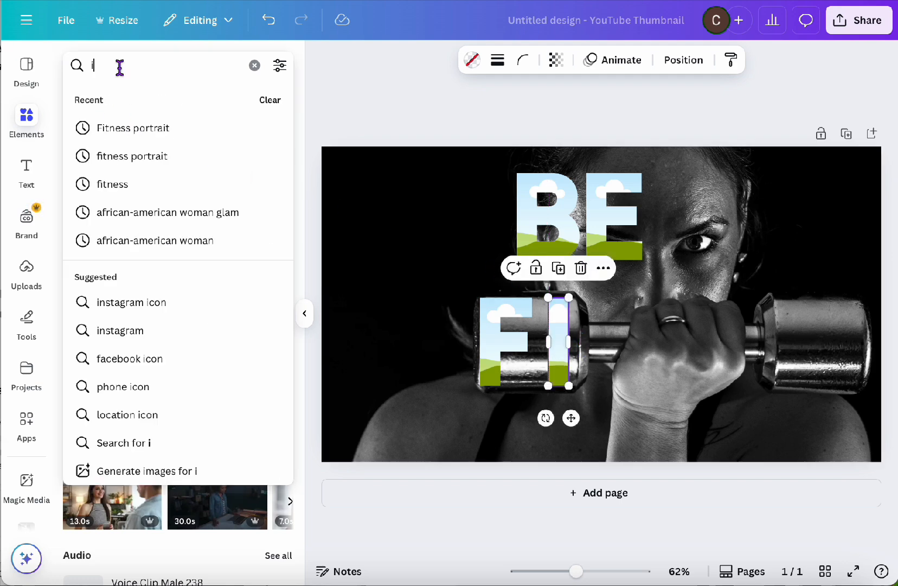
key(BackSpace)
text(t)
key(Return)
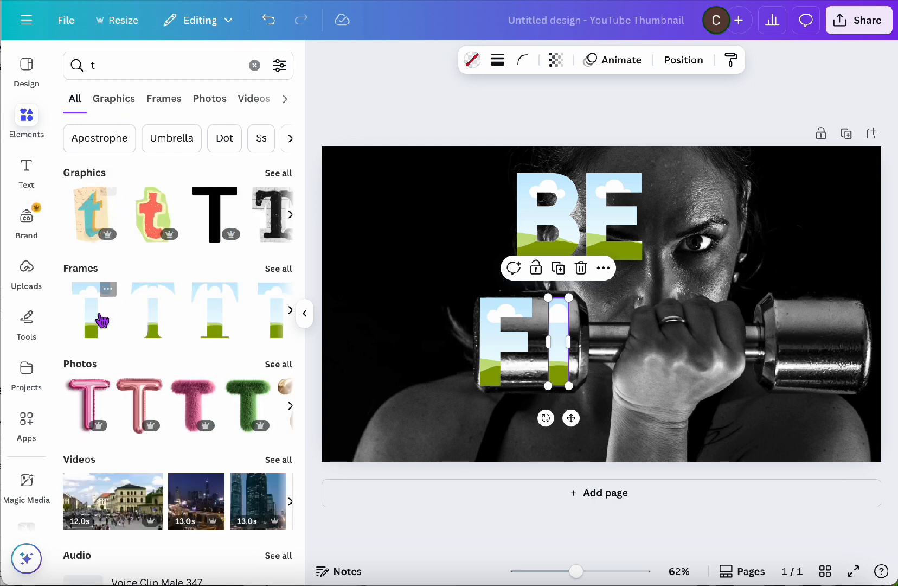
click(101, 320)
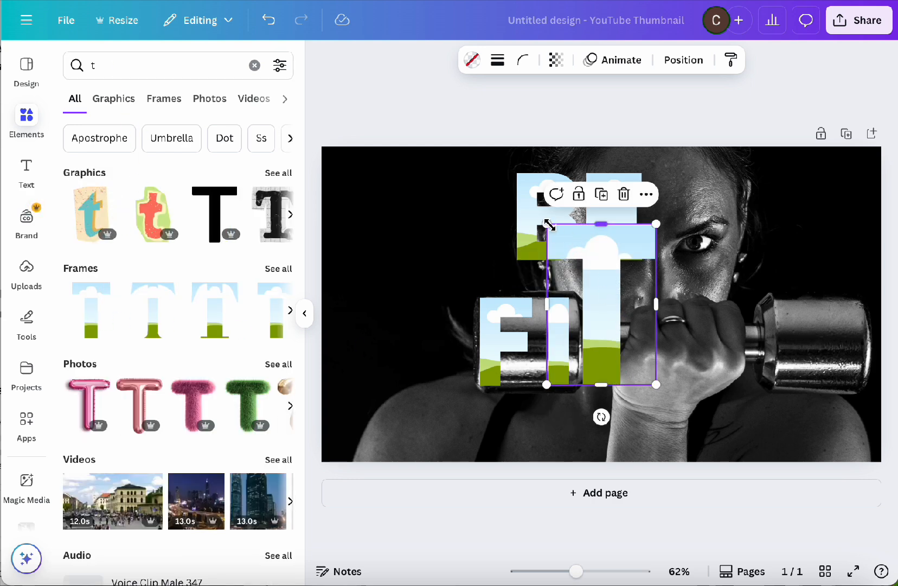
Scale the T frame to the I's height and place it just right of the I, with its right edge under the E's
drag(547, 223, 603, 320)
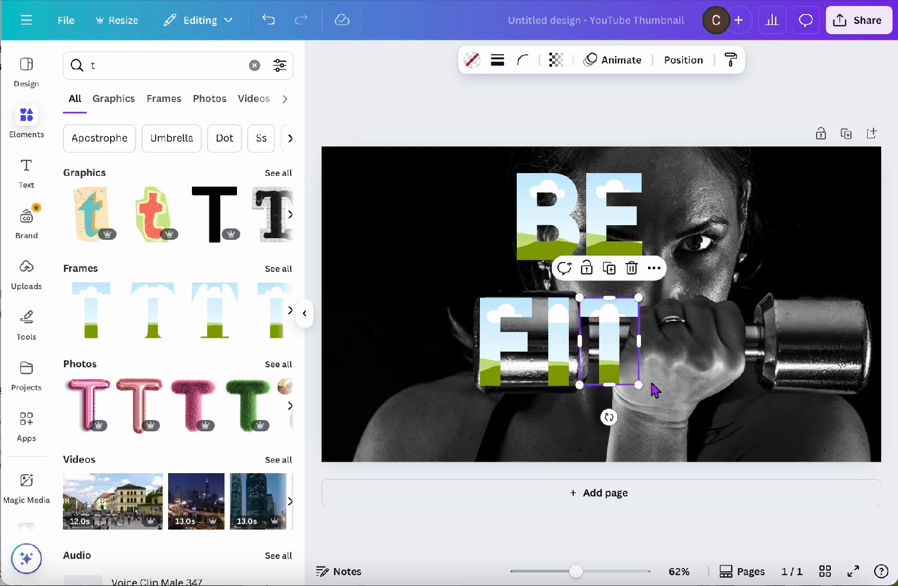
drag(640, 384, 613, 365)
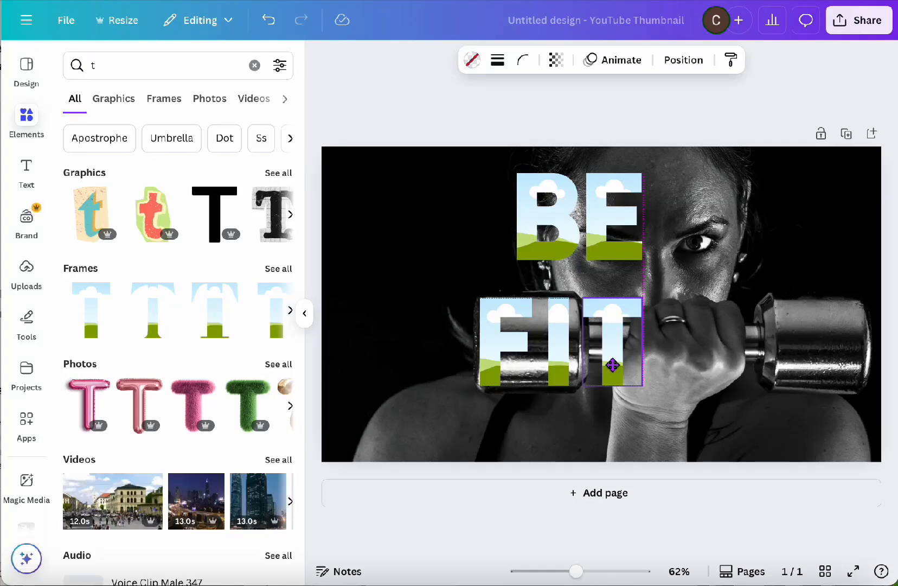
drag(612, 365, 613, 364)
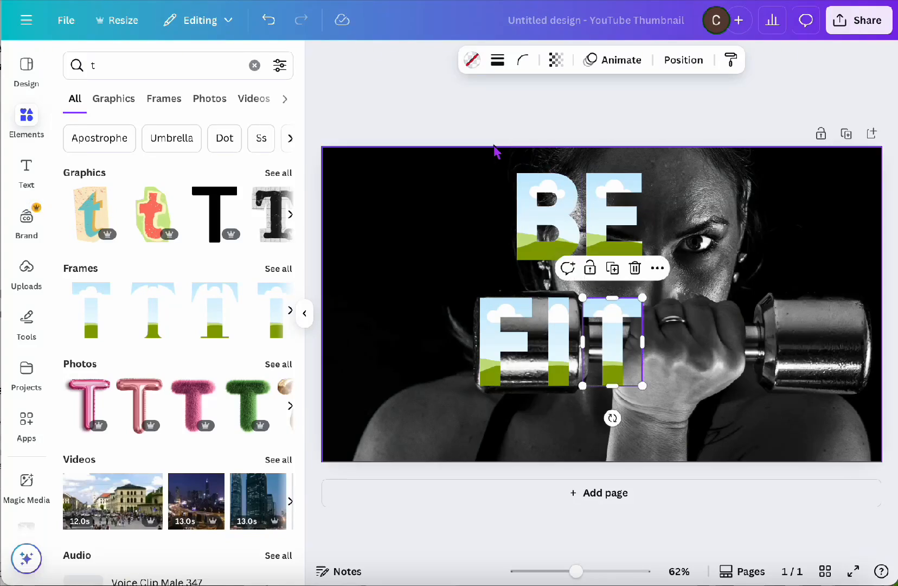
Select all five letter frames together and enlarge them to nearly the page's height, with their right edge near the middle of the face
click(443, 124)
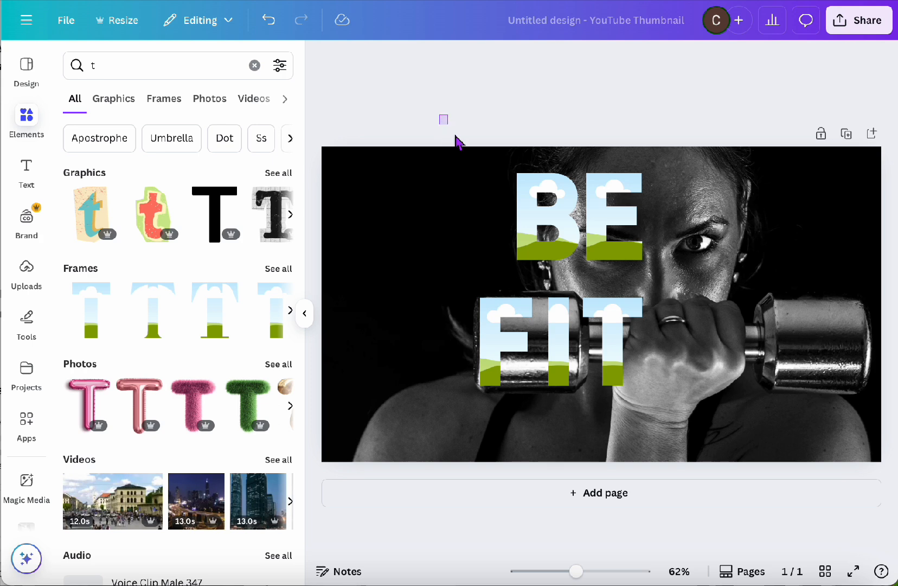
drag(455, 138, 661, 420)
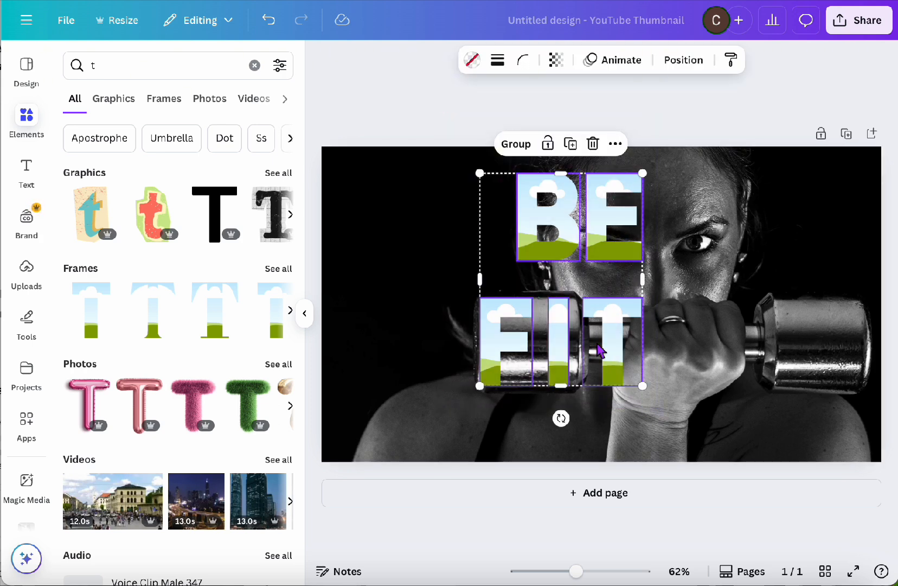
drag(599, 347, 590, 374)
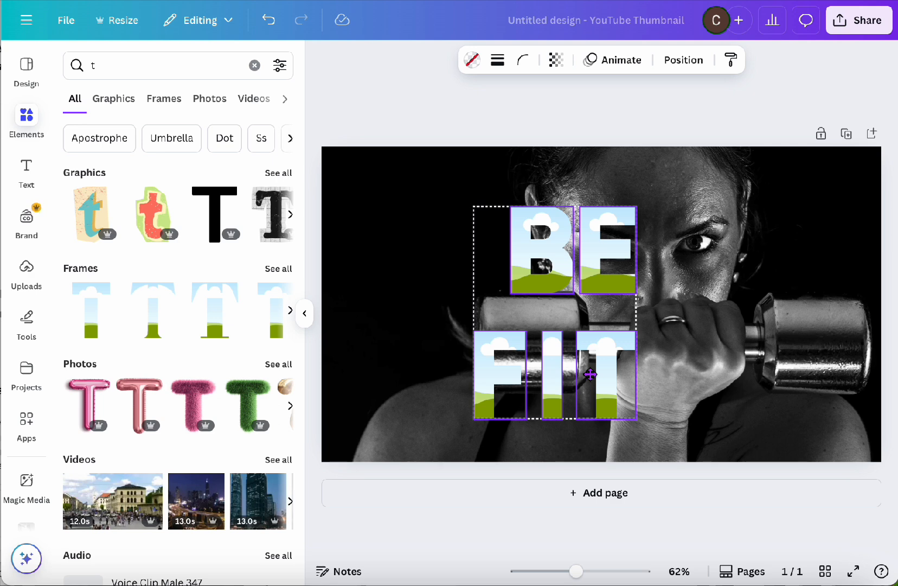
drag(590, 374, 590, 374)
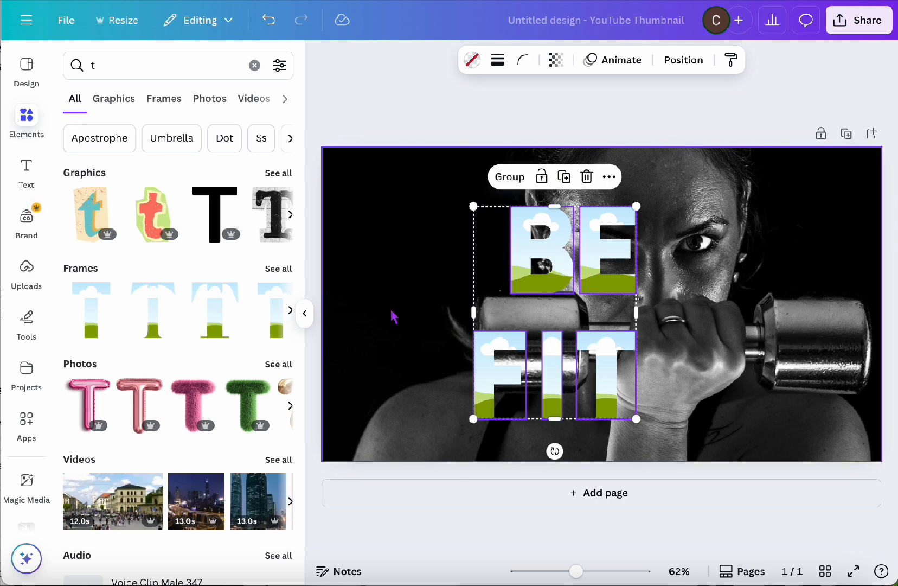
drag(475, 208, 403, 186)
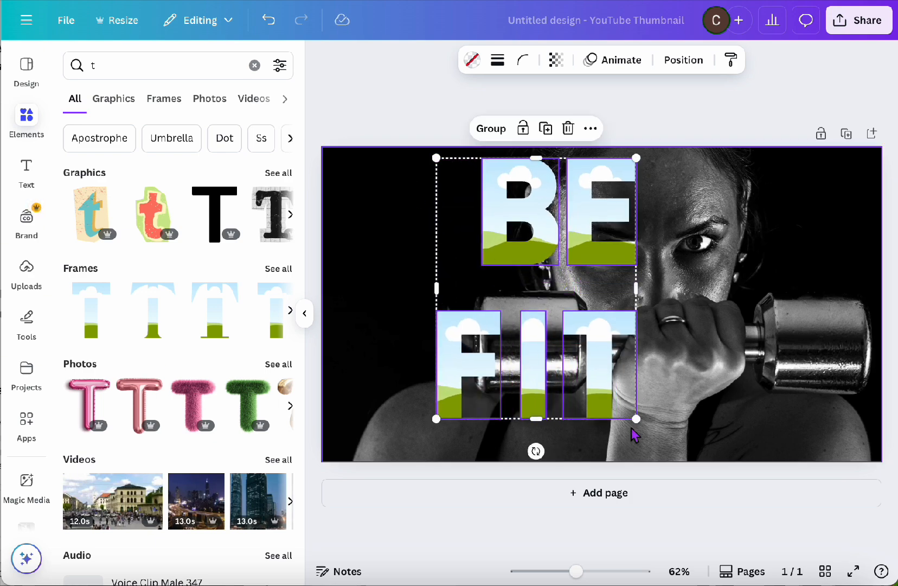
drag(634, 418, 654, 443)
drag(604, 402, 598, 406)
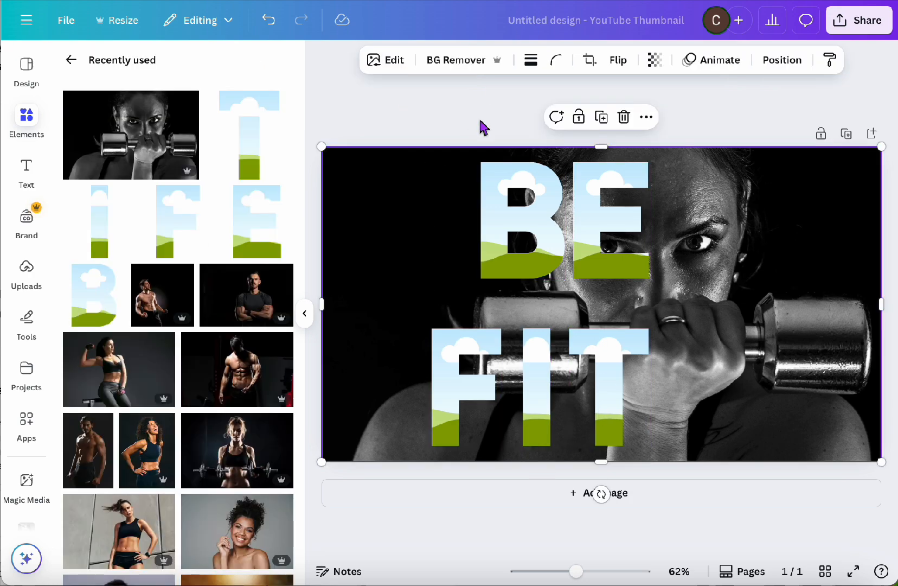
Fill the B frame with the dumbbell portrait and enlarge its crop to line up exactly with the background photo
drag(103, 108, 495, 199)
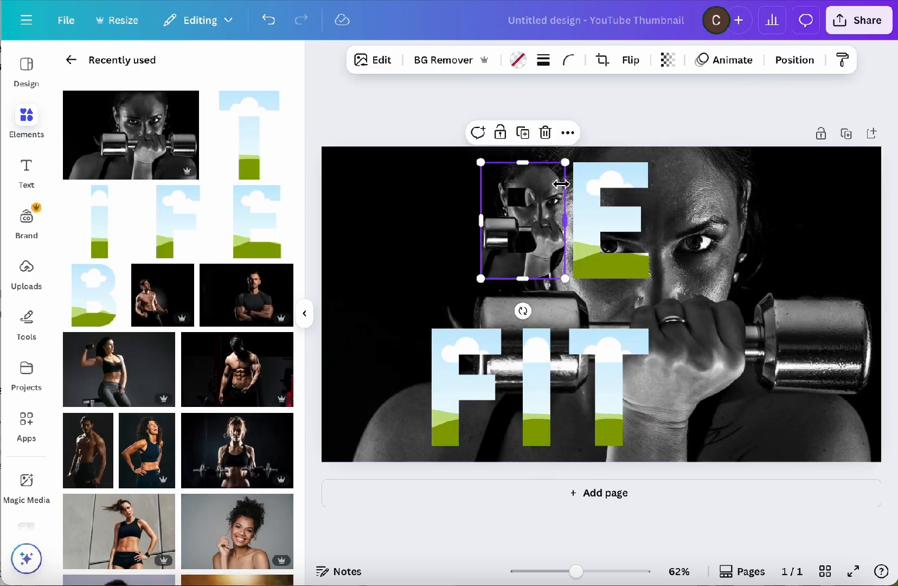
double_click(570, 207)
drag(613, 277, 872, 470)
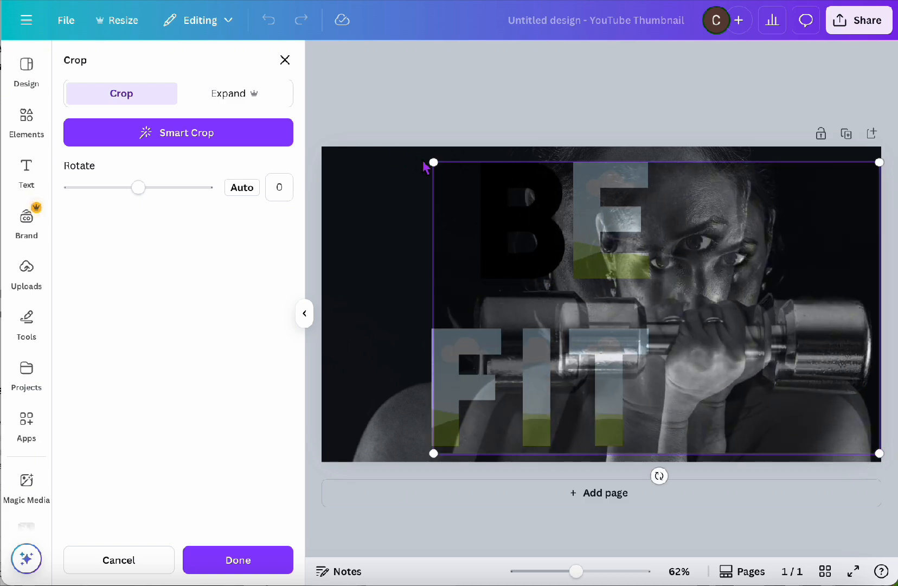
drag(433, 162, 309, 129)
drag(755, 217, 755, 249)
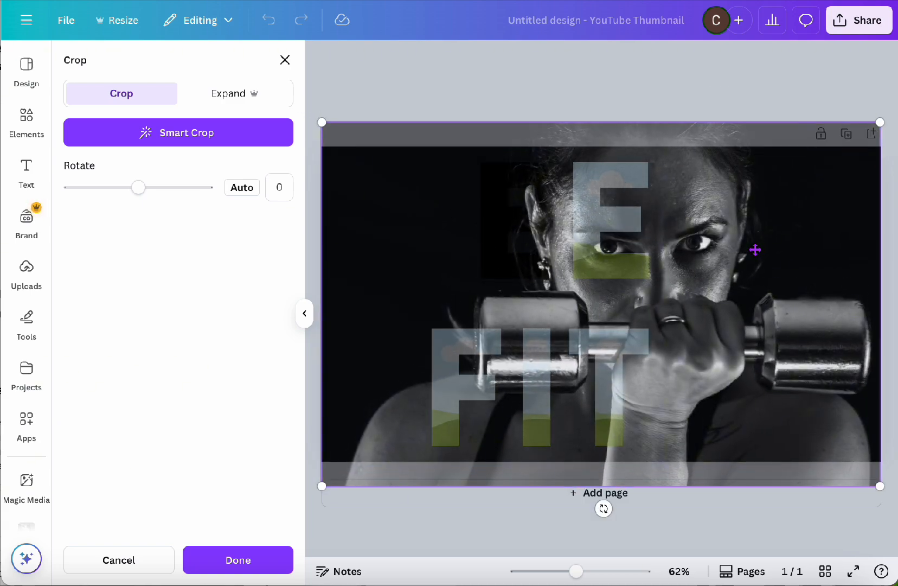
click(519, 113)
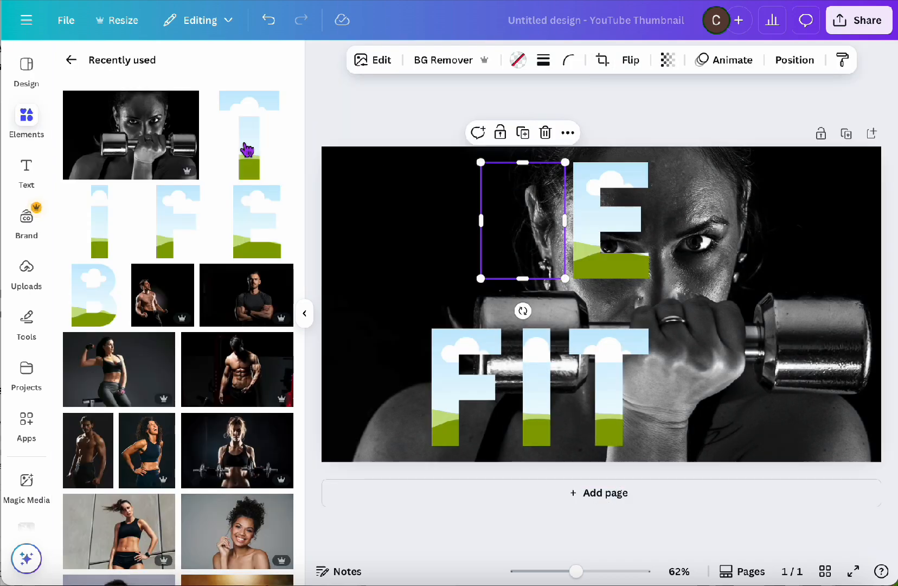
Fill the E frame with the dumbbell portrait and scale and shift its crop to match the background photo
drag(171, 146, 588, 175)
double_click(587, 174)
drag(522, 162, 282, 114)
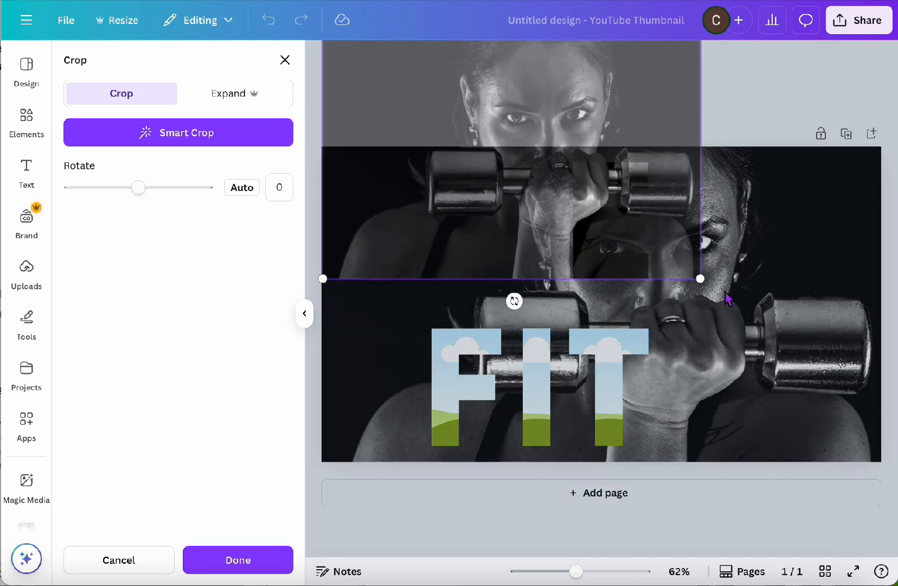
drag(701, 279, 874, 413)
drag(730, 232, 729, 321)
key(Down)
key(Down)
key(Down)
key(Down)
key(Down)
key(Down)
key(Down)
key(Down)
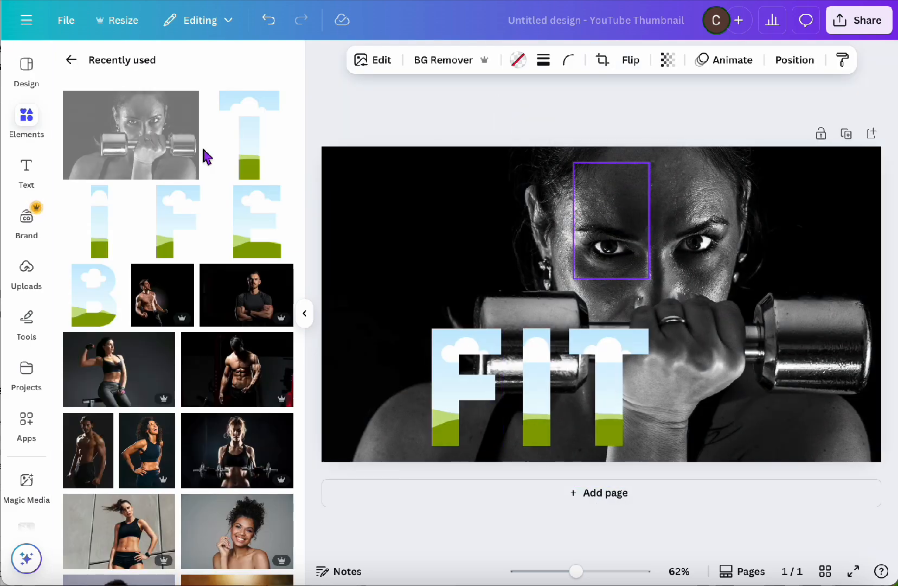
Fill the F frame with the same portrait and enlarge the image inside it to coincide with the background
drag(202, 155, 450, 380)
double_click(442, 345)
drag(556, 328, 880, 118)
drag(376, 446, 322, 482)
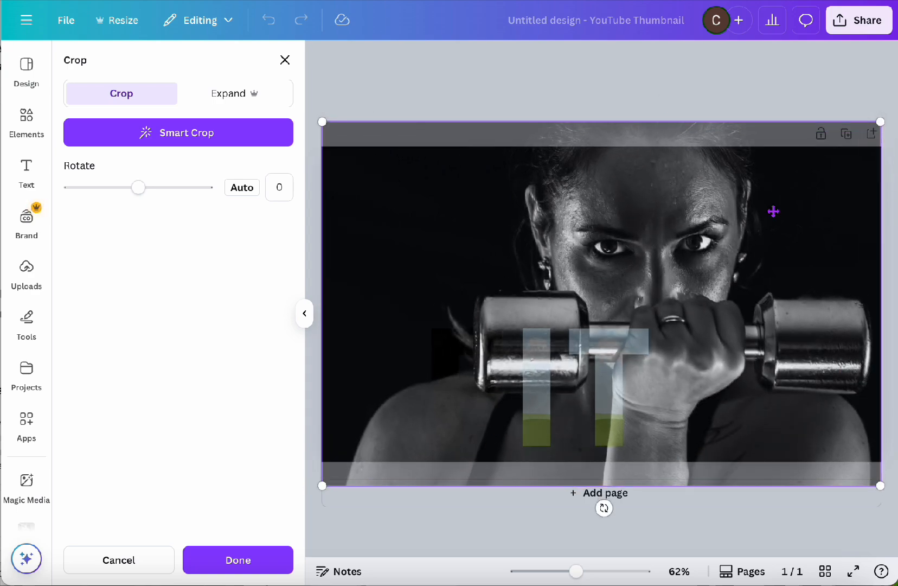
click(534, 374)
Fill the I frame with the dumbbell portrait and resize and move its crop over the background photo
drag(145, 136, 536, 379)
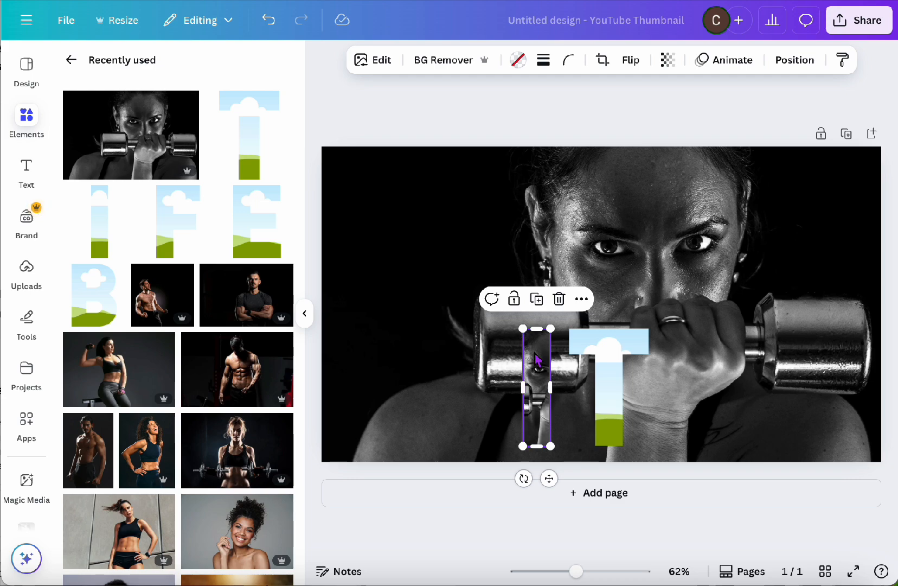
double_click(536, 379)
drag(626, 326, 855, 130)
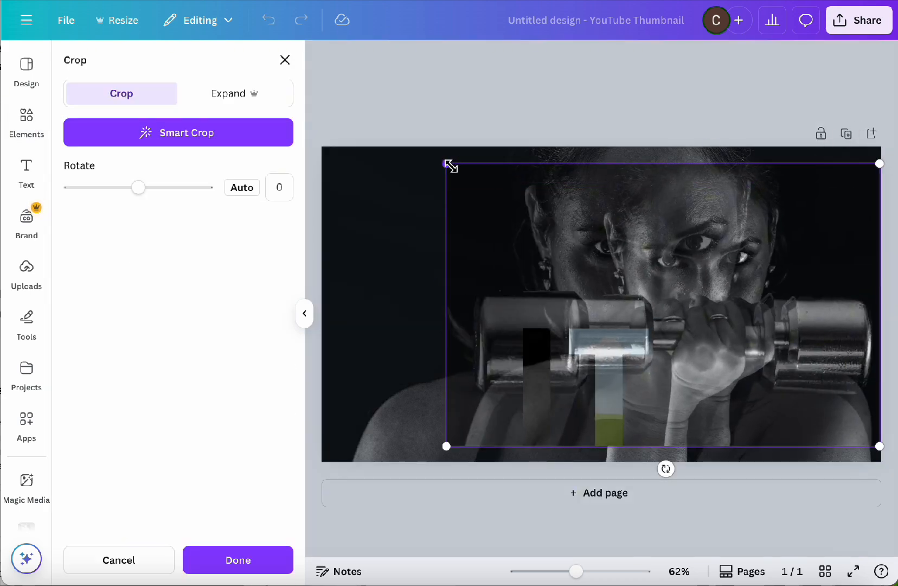
drag(448, 164, 306, 131)
drag(764, 193, 766, 211)
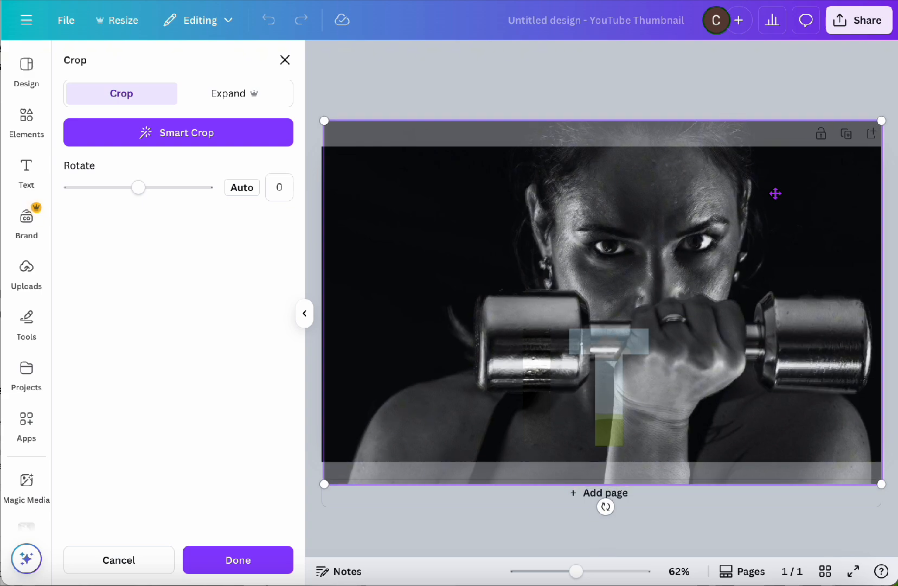
click(587, 93)
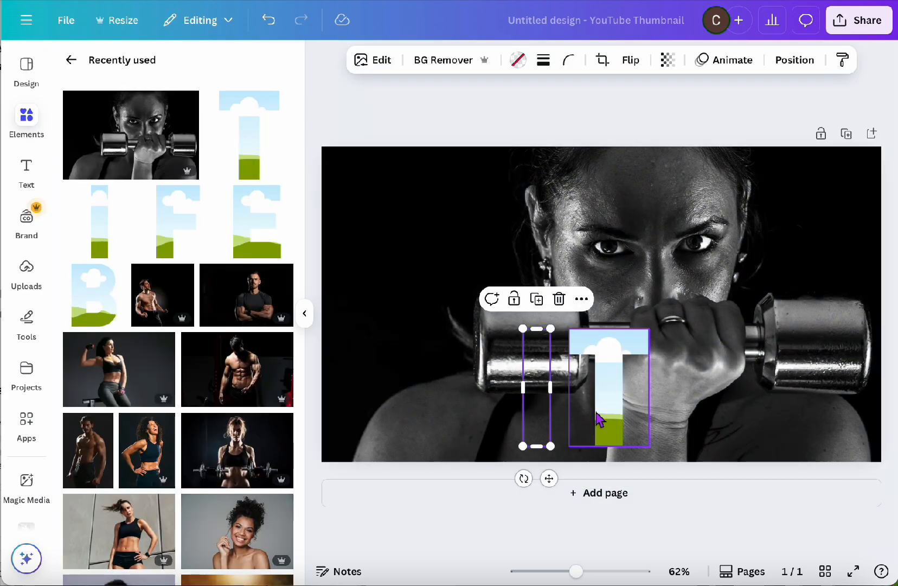
Fill the T frame with the dumbbell portrait, align its enlarged crop with the background photo and apply the crop
click(600, 407)
drag(133, 138, 613, 348)
double_click(613, 348)
drag(697, 329, 823, 130)
drag(518, 208, 279, 174)
drag(776, 159, 773, 198)
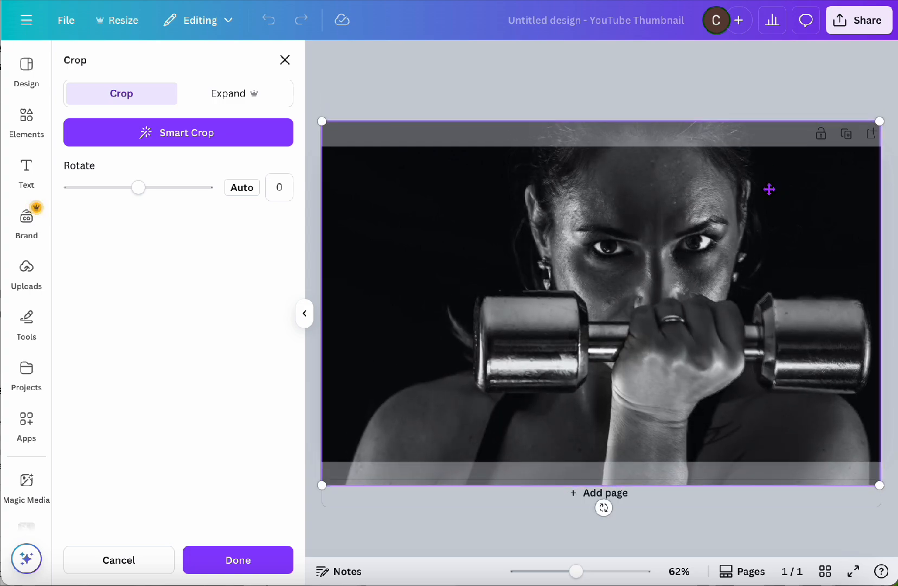
click(249, 568)
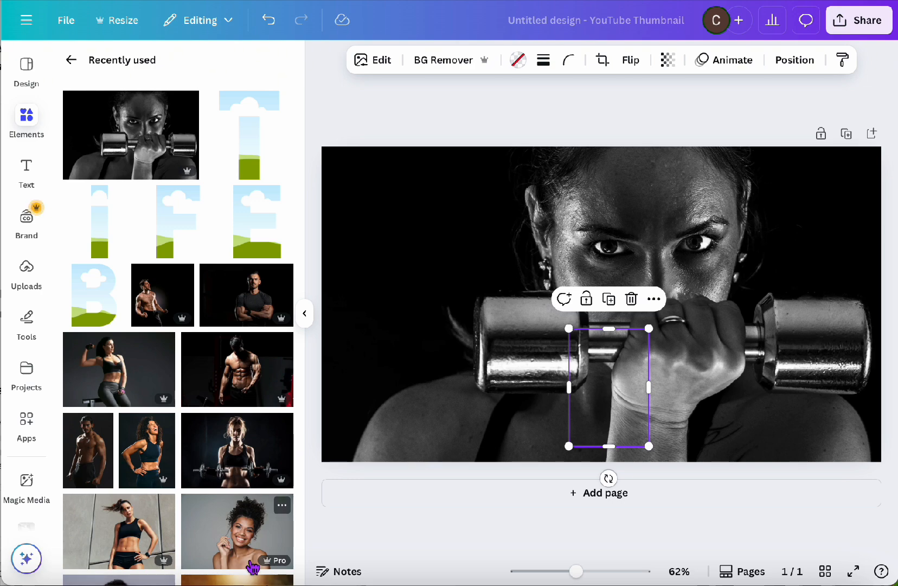
Add a square shape, stretch it from the page's left edge to about 773 px wide at full page height, and fill it white
click(27, 115)
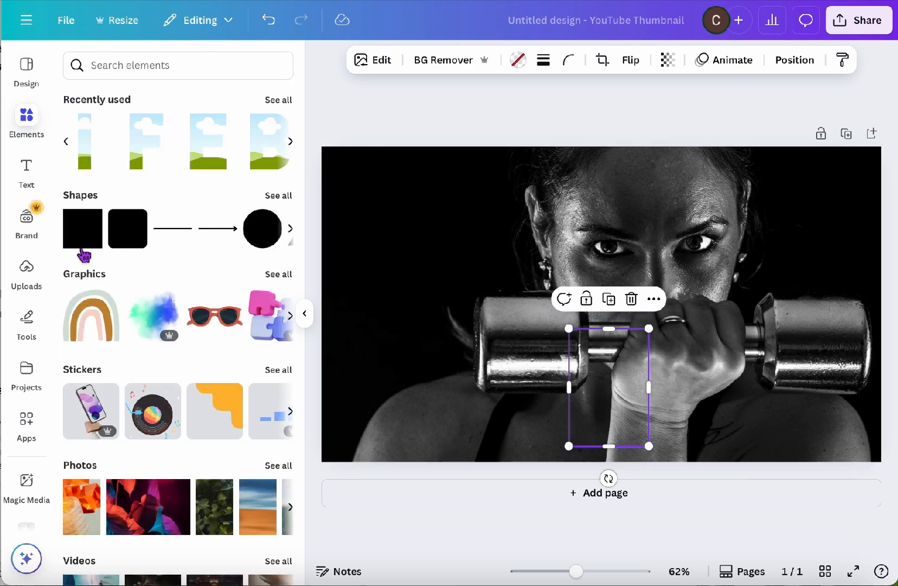
click(84, 253)
drag(582, 300, 351, 187)
drag(419, 196, 660, 214)
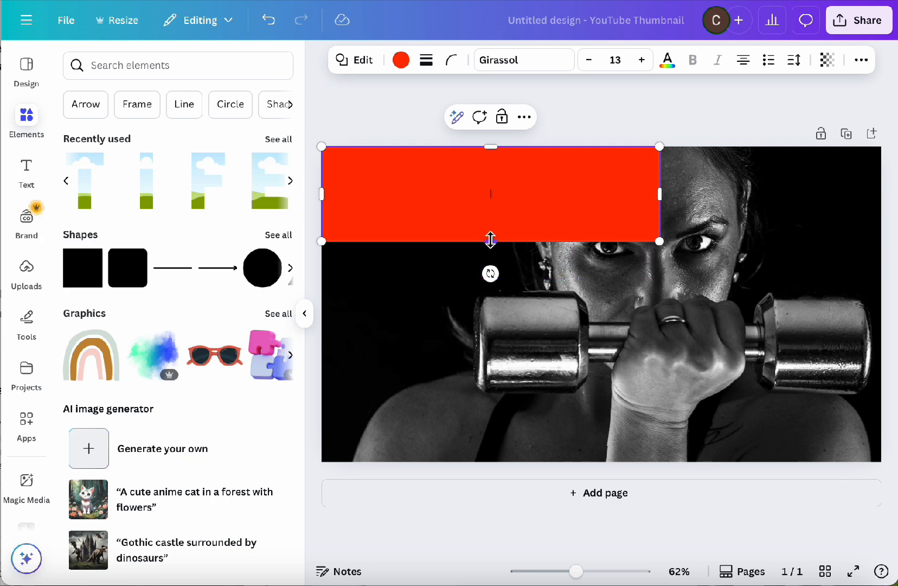
drag(490, 239, 504, 461)
click(404, 54)
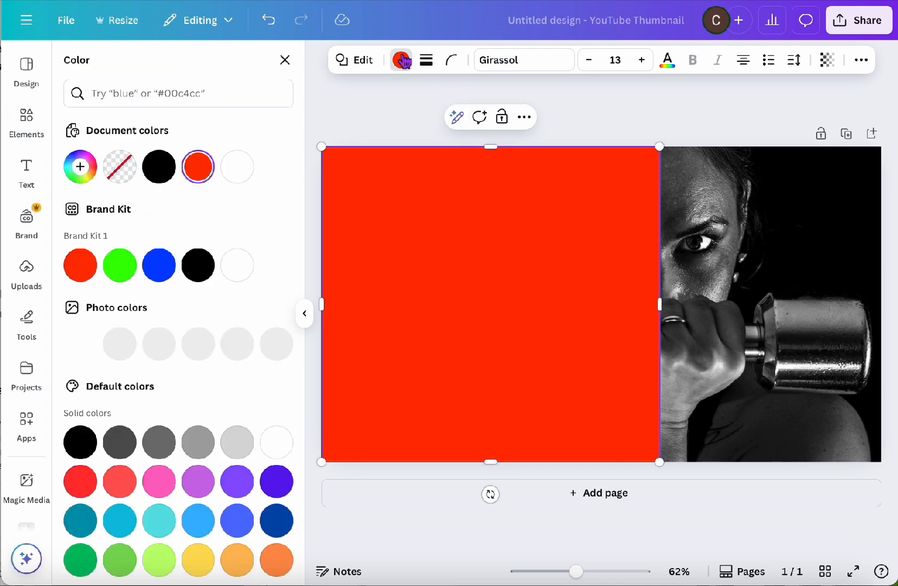
click(239, 177)
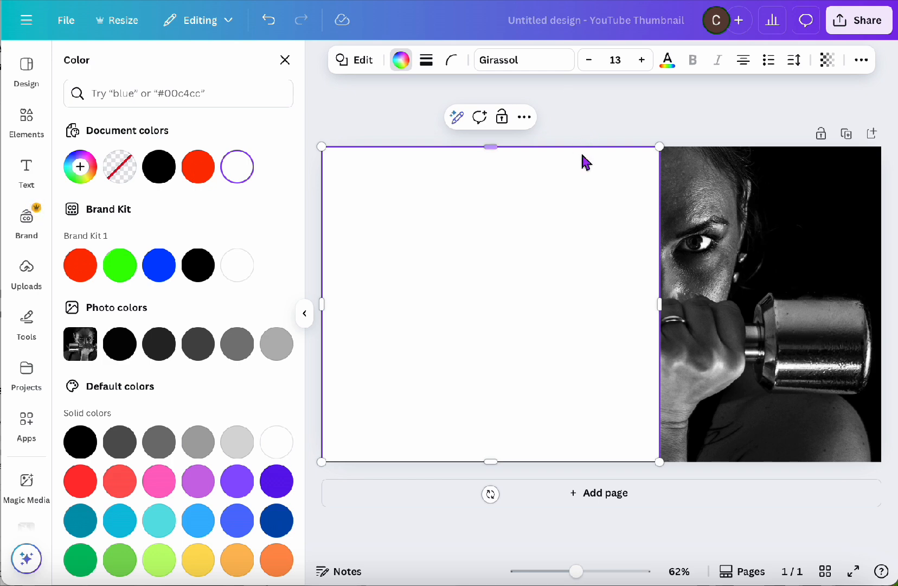
Reorder the layers so the white rectangle sits below all five letters and directly above the background portrait
click(861, 61)
click(824, 90)
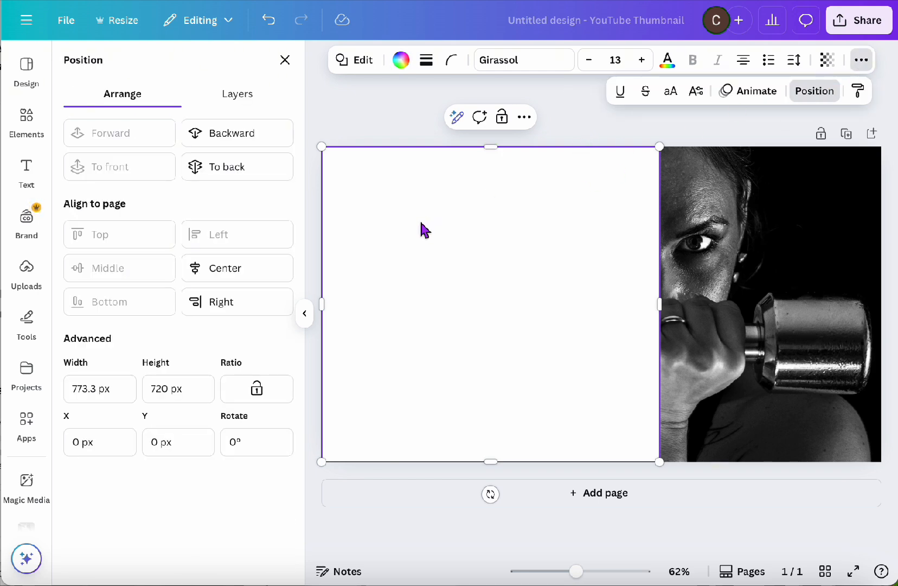
click(267, 105)
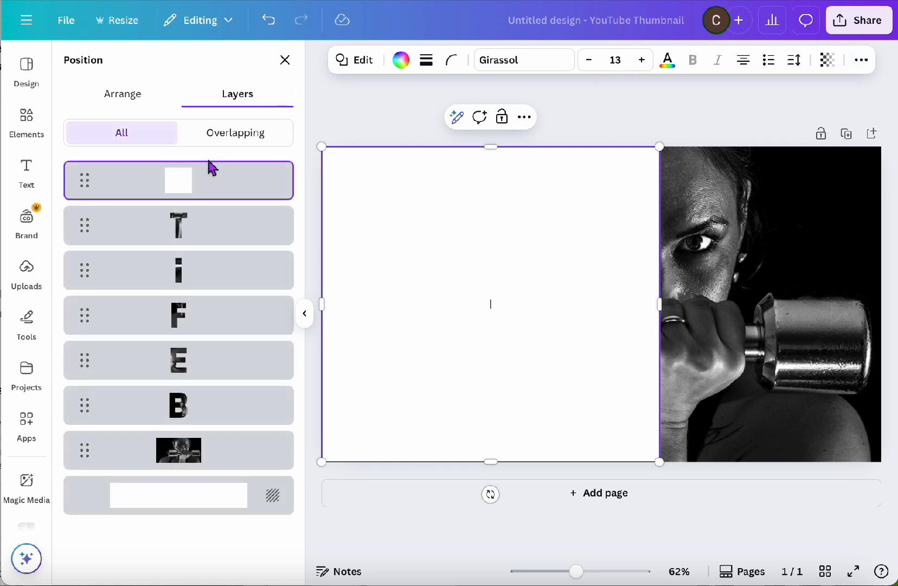
drag(207, 169, 180, 421)
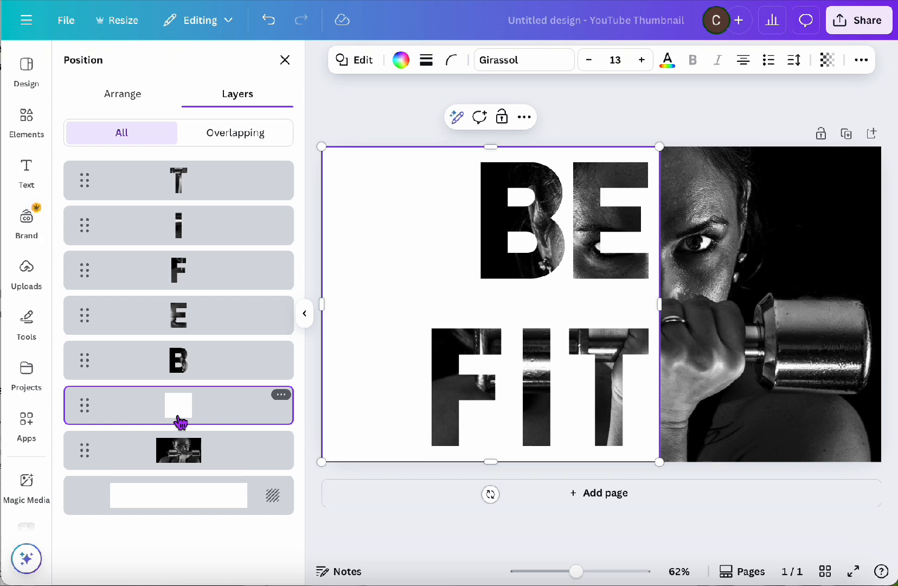
click(631, 118)
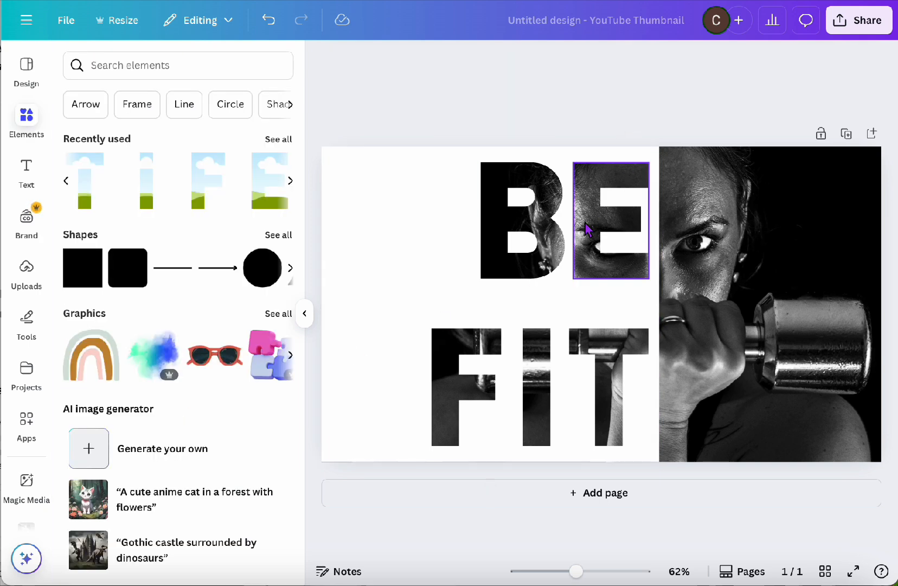
Move the letters E and B down closer to FIT, and realign the portrait inside the B with the background photo
drag(586, 230, 579, 245)
drag(516, 212, 510, 238)
double_click(509, 238)
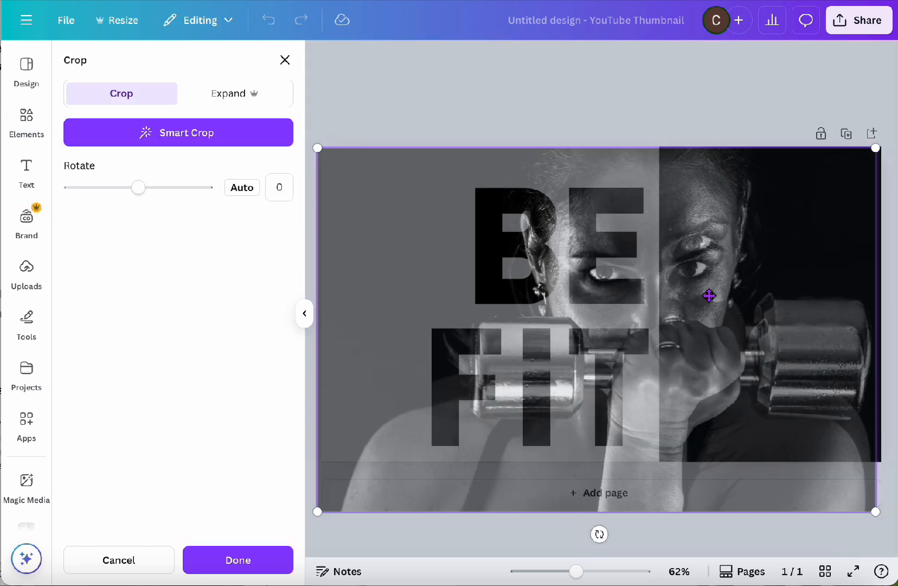
drag(708, 294, 714, 271)
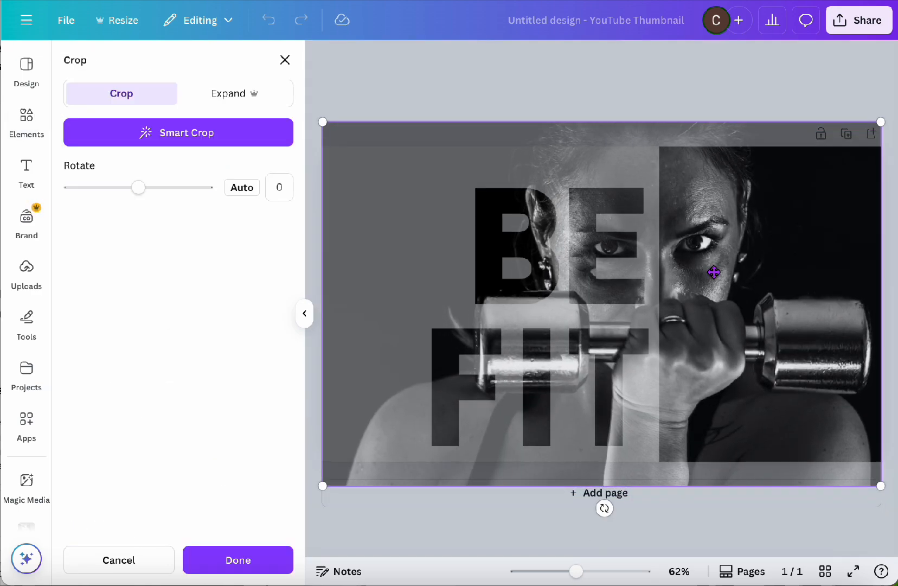
click(236, 564)
Realign the portrait inside the E with the background photo so the eye matches, and apply the crop
double_click(593, 246)
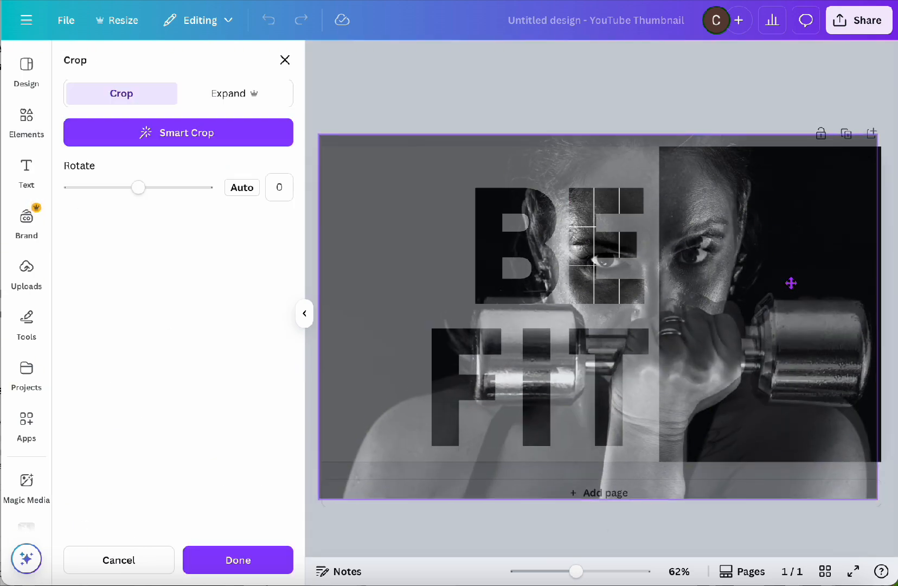
drag(792, 283, 795, 272)
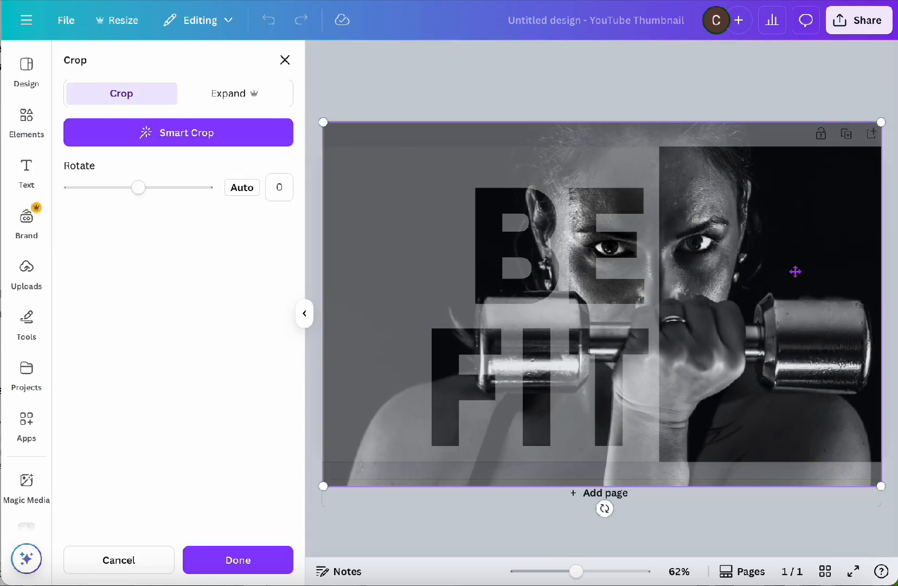
click(238, 559)
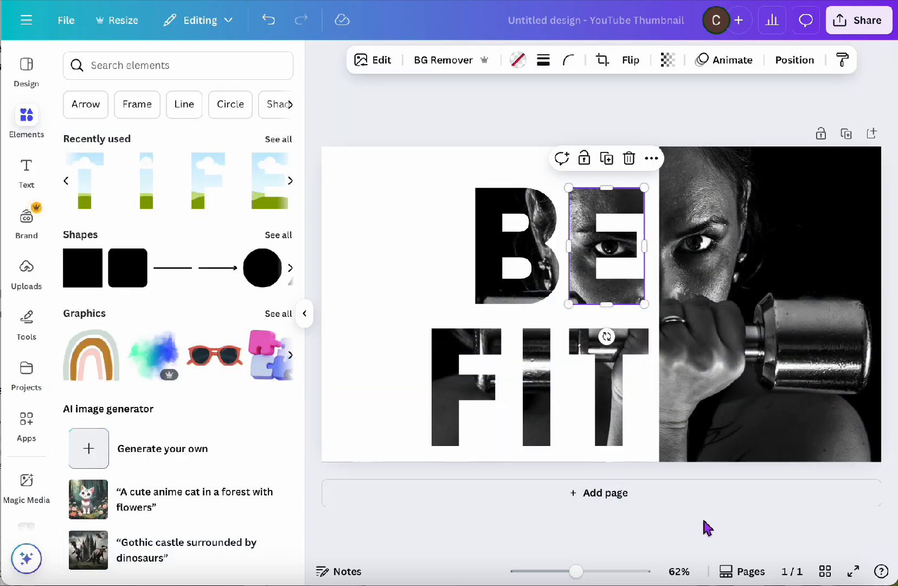
click(544, 89)
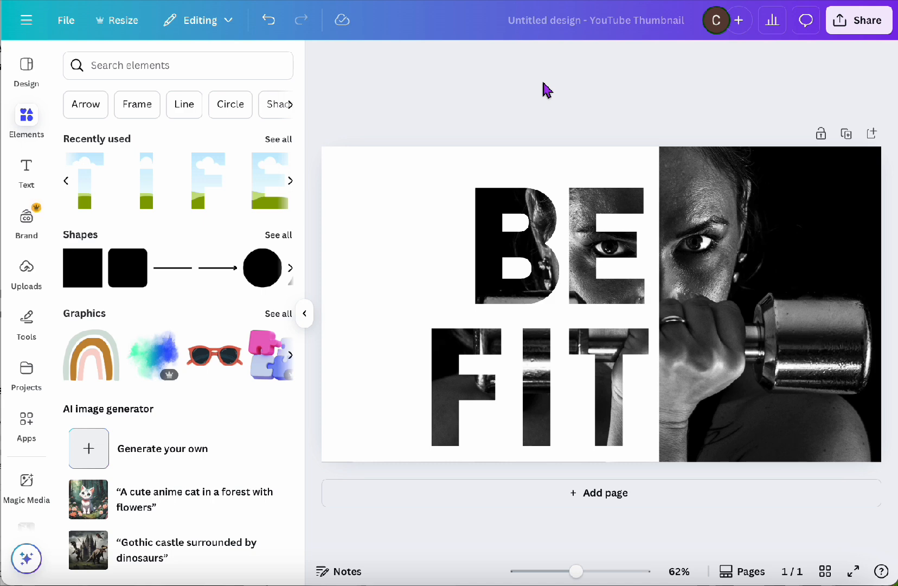